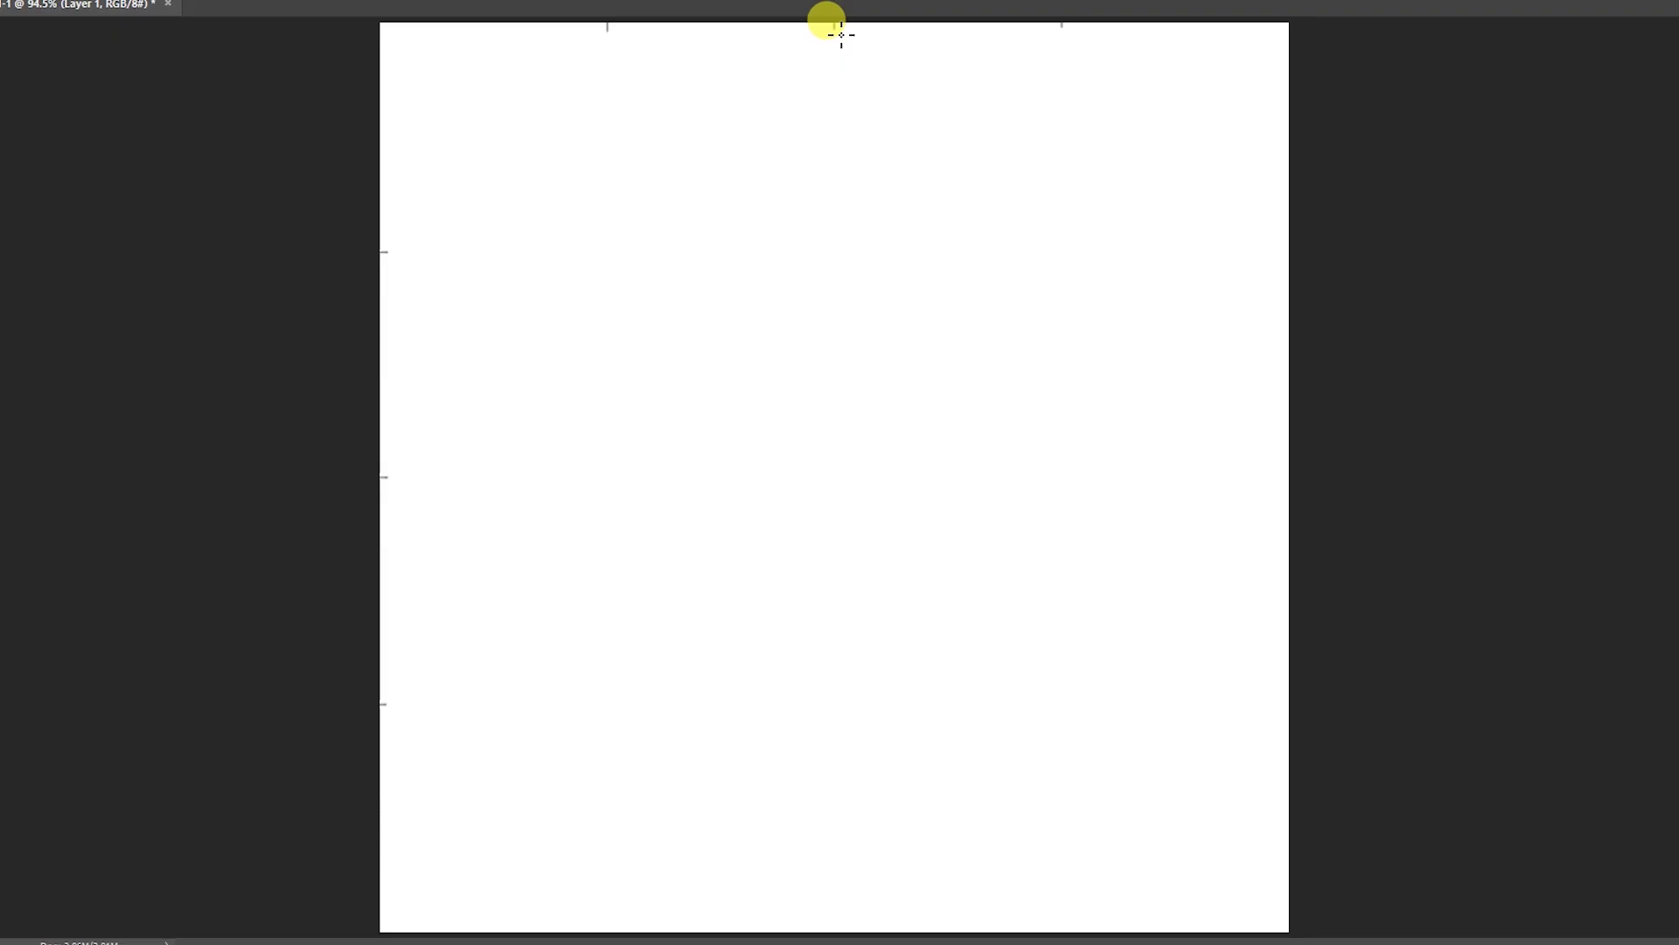
Draw three vertical and three horizontal lines at the canvas quarters and middle
drag(833, 28, 899, 922)
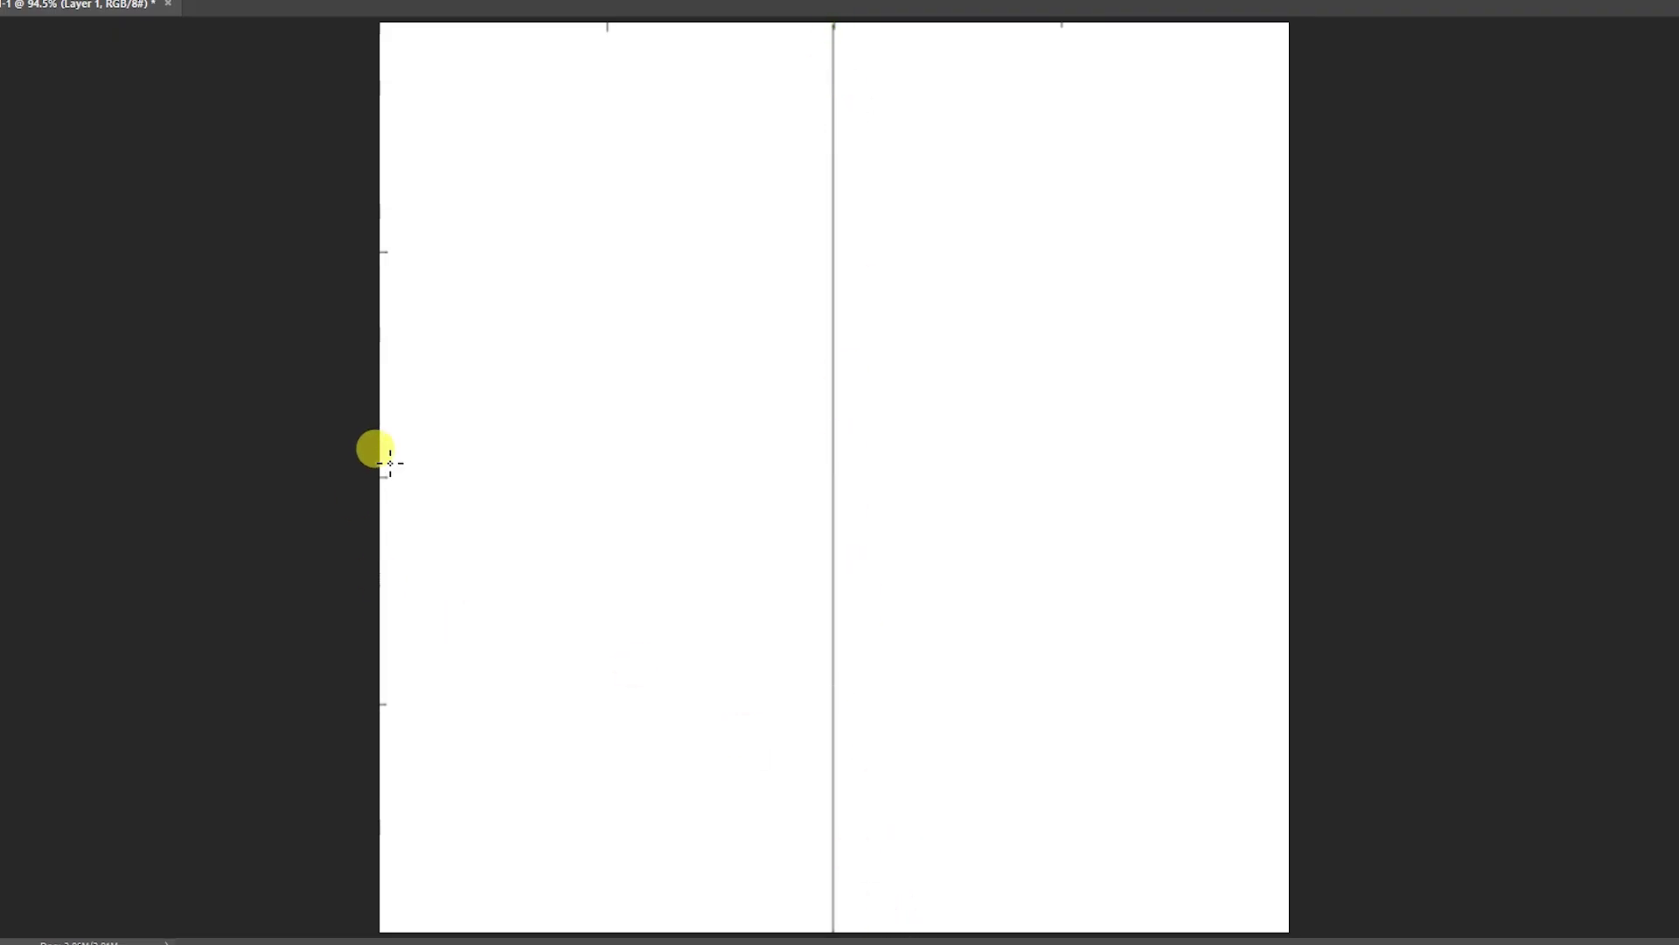
drag(389, 483, 1312, 477)
drag(608, 24, 660, 936)
drag(1069, 32, 1087, 925)
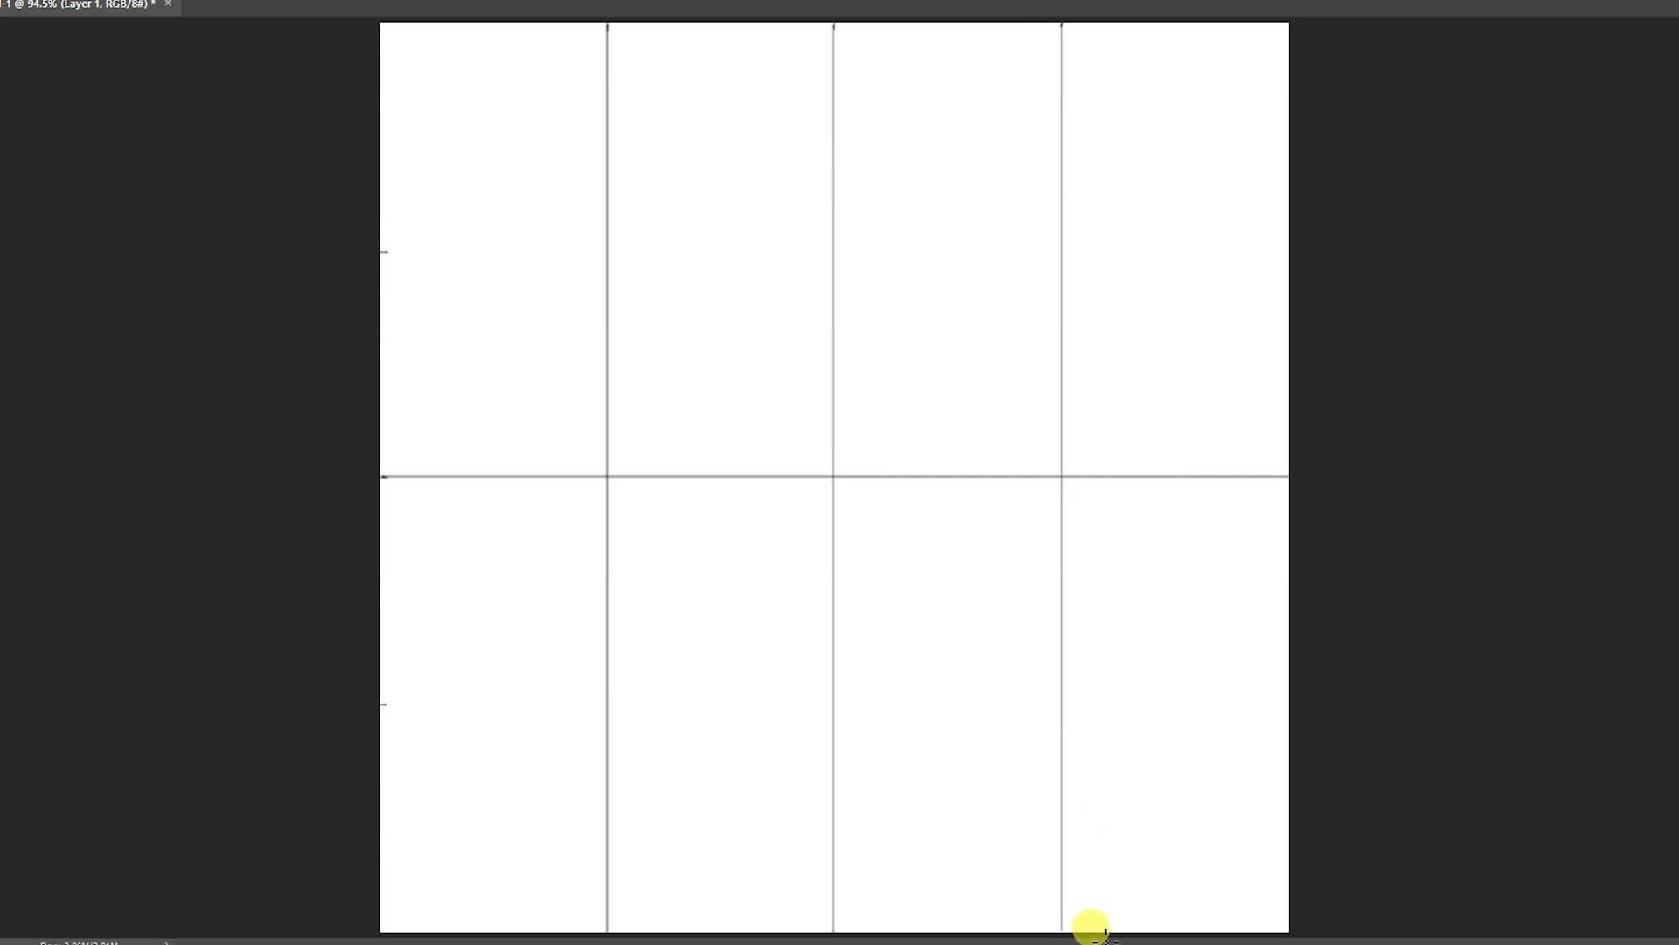
drag(390, 257, 1295, 251)
drag(391, 713, 1430, 730)
Outline a diamond joining the top, left, bottom and right middle grid points
click(833, 252)
shift+click(607, 476)
shift+click(833, 703)
shift+click(1061, 476)
shift+click(1061, 474)
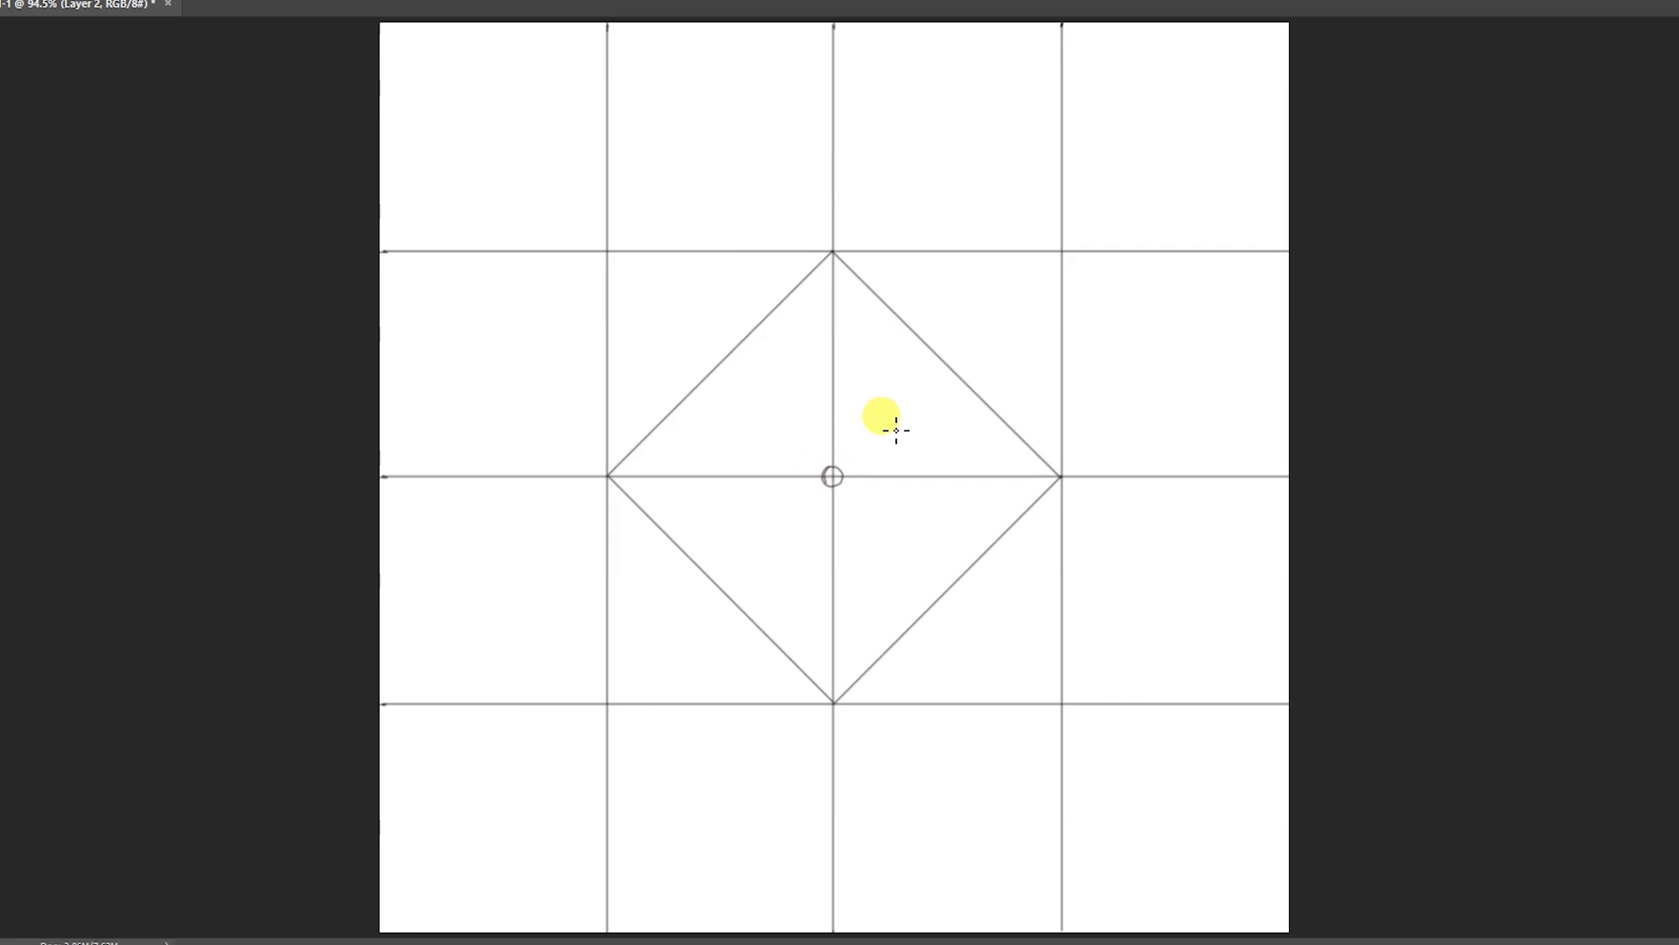
Sketch the flower's pointed petals and curling stem from the diamond centre
mouse_move(831, 476)
mouse_down()
mouse_move(806, 405)
mouse_move(808, 465)
mouse_move(689, 491)
mouse_move(790, 517)
mouse_move(743, 612)
mouse_up()
mouse_move(743, 612)
mouse_down()
mouse_move(821, 566)
mouse_move(958, 367)
mouse_move(929, 461)
mouse_move(1012, 487)
mouse_move(892, 537)
mouse_move(945, 604)
mouse_up()
drag(790, 600, 839, 720)
Add jagged leaves above and below, darken the right petals, and add leaf veins
mouse_move(836, 525)
mouse_down()
mouse_move(909, 599)
mouse_move(854, 715)
mouse_move(831, 710)
mouse_up()
mouse_move(818, 455)
mouse_down()
mouse_move(813, 307)
mouse_move(895, 353)
mouse_move(862, 407)
mouse_up()
drag(844, 520, 862, 562)
mouse_move(940, 607)
mouse_down()
mouse_move(858, 502)
mouse_move(992, 469)
mouse_move(1014, 481)
mouse_up()
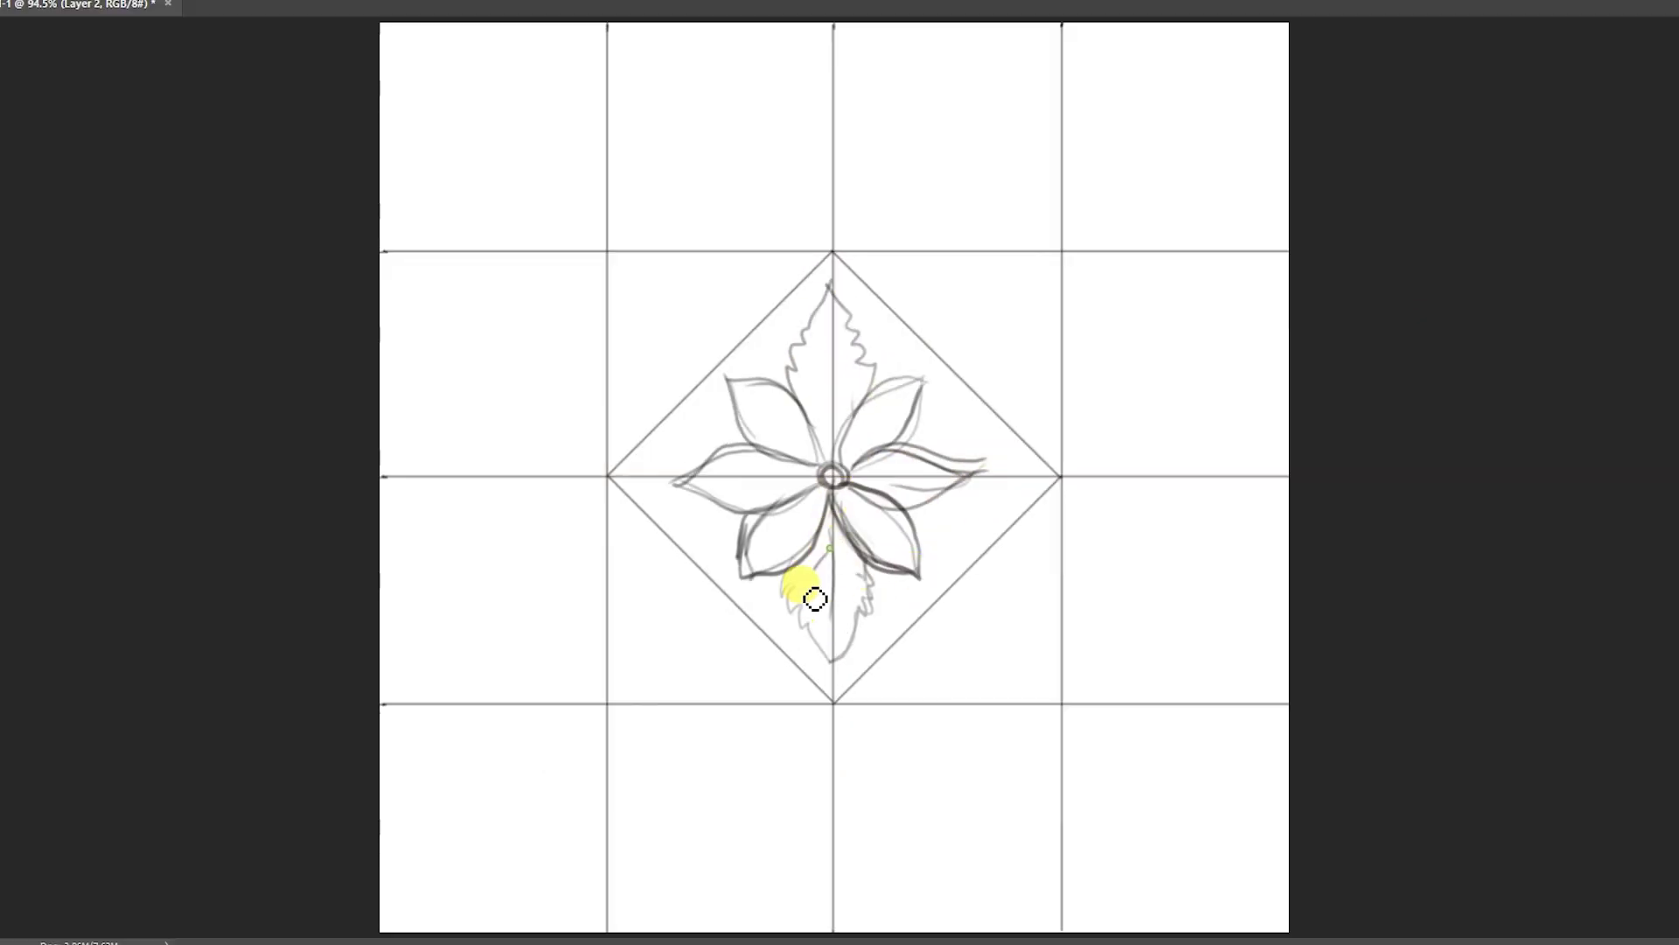
drag(814, 598, 796, 617)
mouse_move(826, 332)
mouse_down()
mouse_move(822, 461)
mouse_move(922, 380)
mouse_move(848, 412)
mouse_move(922, 469)
mouse_move(927, 454)
mouse_move(801, 398)
mouse_up()
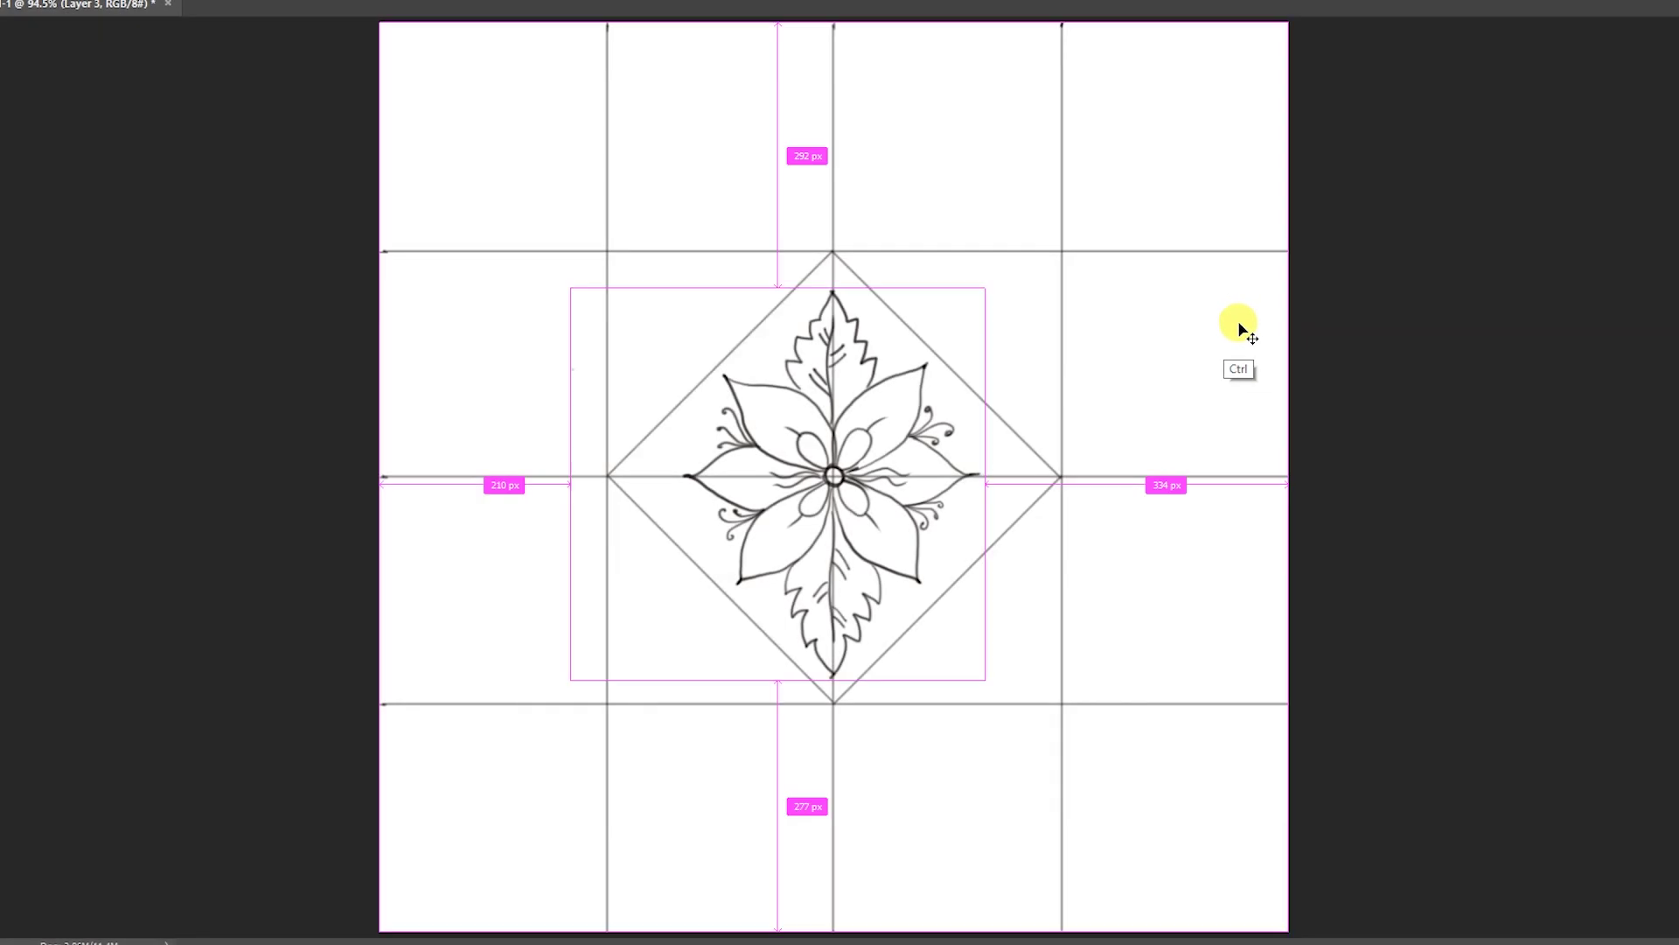
Place flower copies at the upper-left corner, top centre, bottom centre and bottom-left corner
mouse_move(844, 580)
mouse_down()
mouse_move(590, 321)
mouse_move(624, 347)
mouse_move(1055, 300)
mouse_move(1029, 725)
mouse_move(602, 674)
mouse_move(1199, 517)
mouse_move(450, 588)
mouse_up()
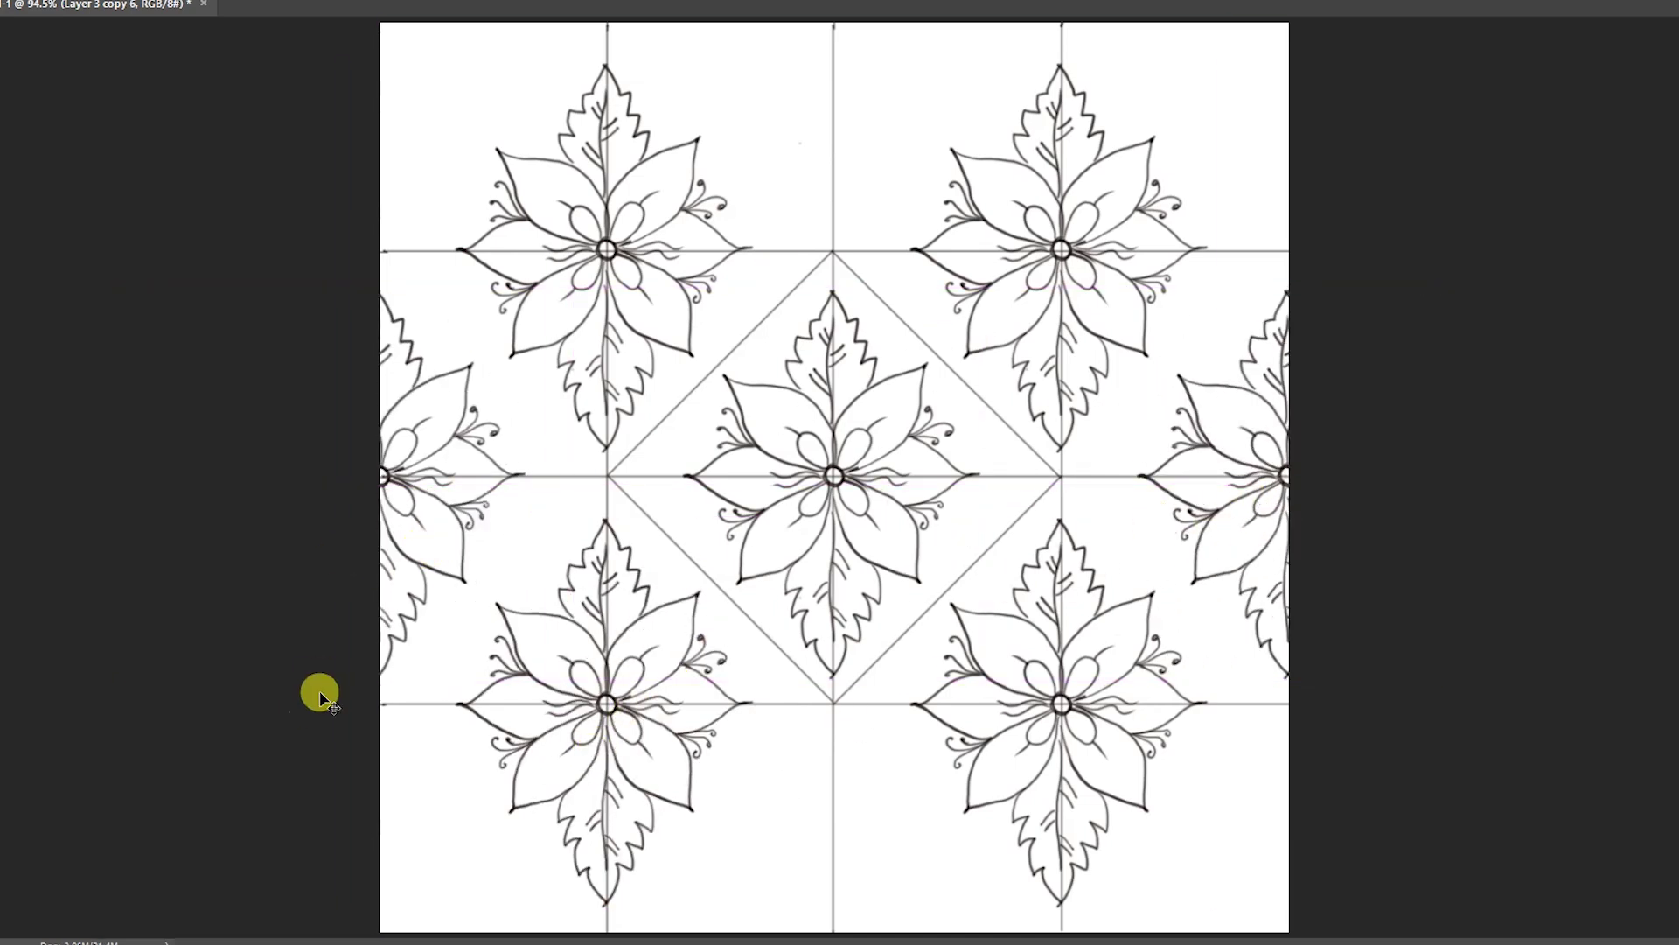
alt+drag(832, 620, 831, 169)
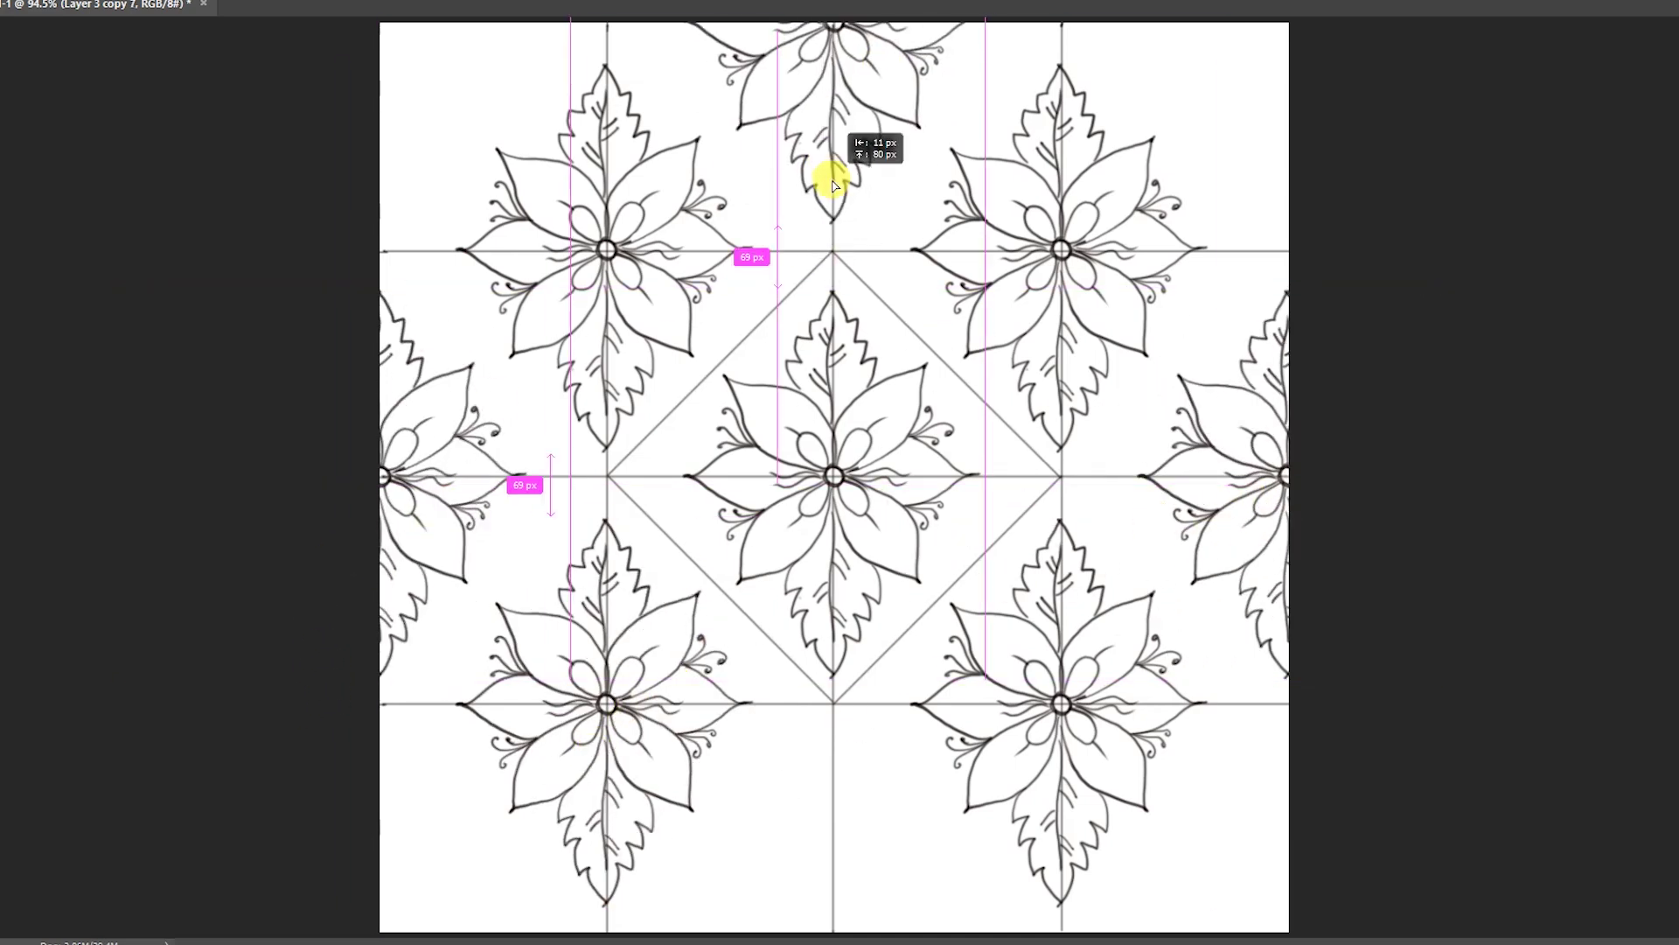
alt+drag(838, 363, 838, 813)
mouse_move(522, 361)
alt+mouse_down()
mouse_move(519, 816)
mouse_move(401, 131)
mouse_move(1312, 139)
alt+mouse_up()
Place the last flower copy at the bottom-right corner and zoom in
alt+drag(1267, 82, 1286, 854)
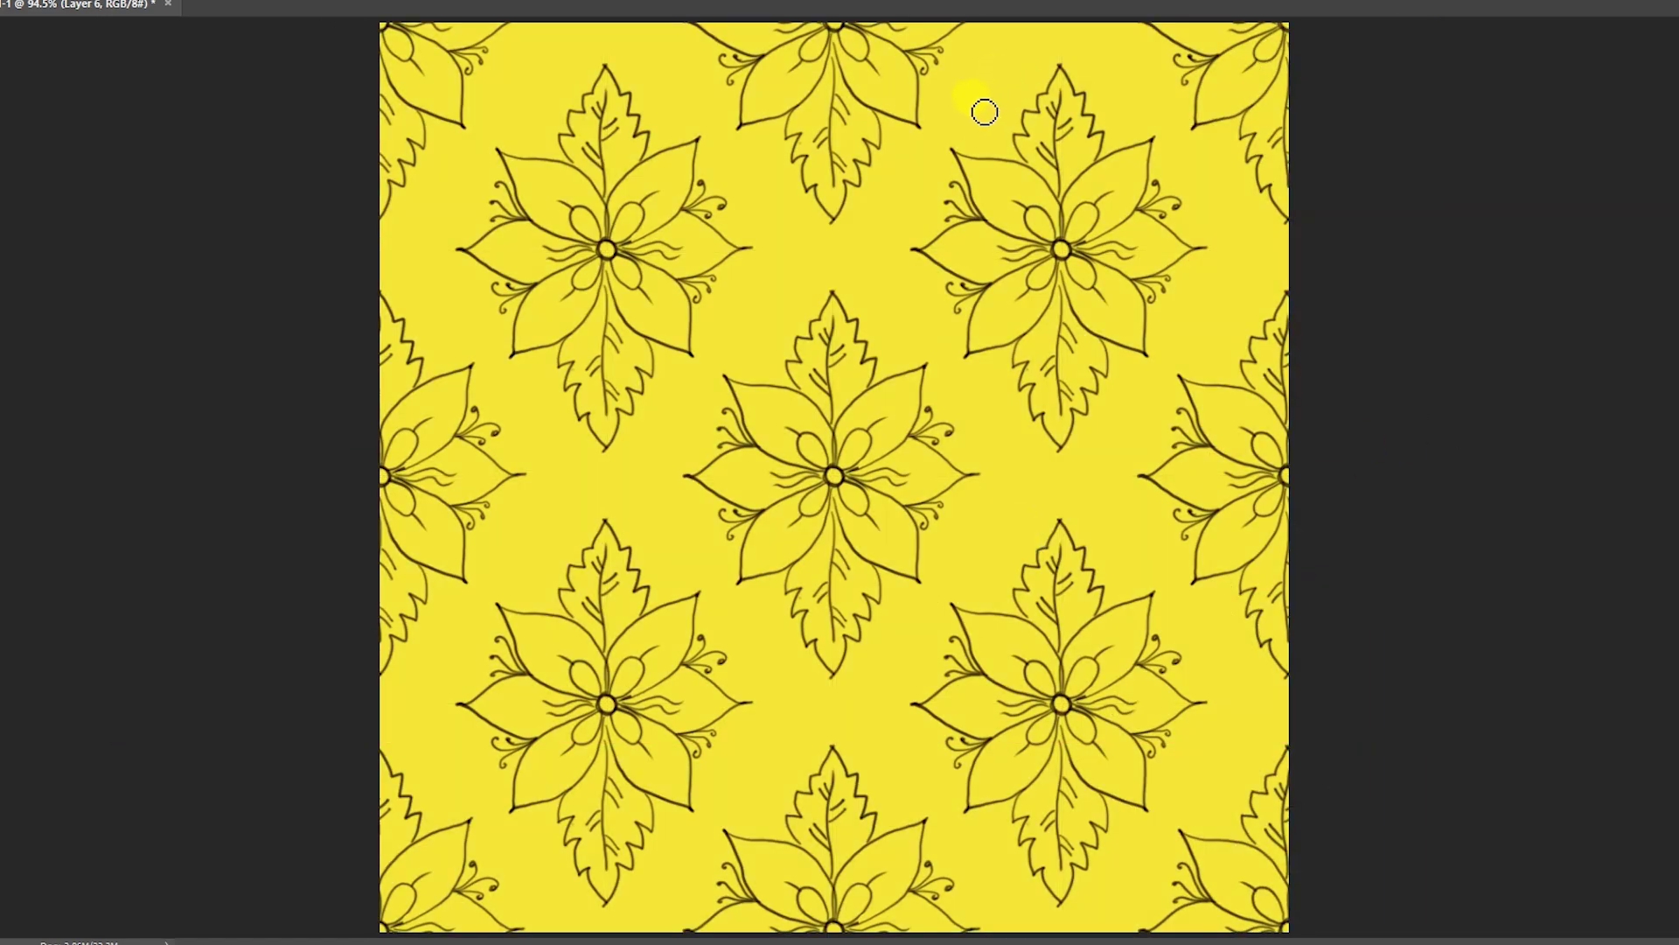
key(ctrl+plus)
key(ctrl+plus)
scroll(974, 110, down, 3)
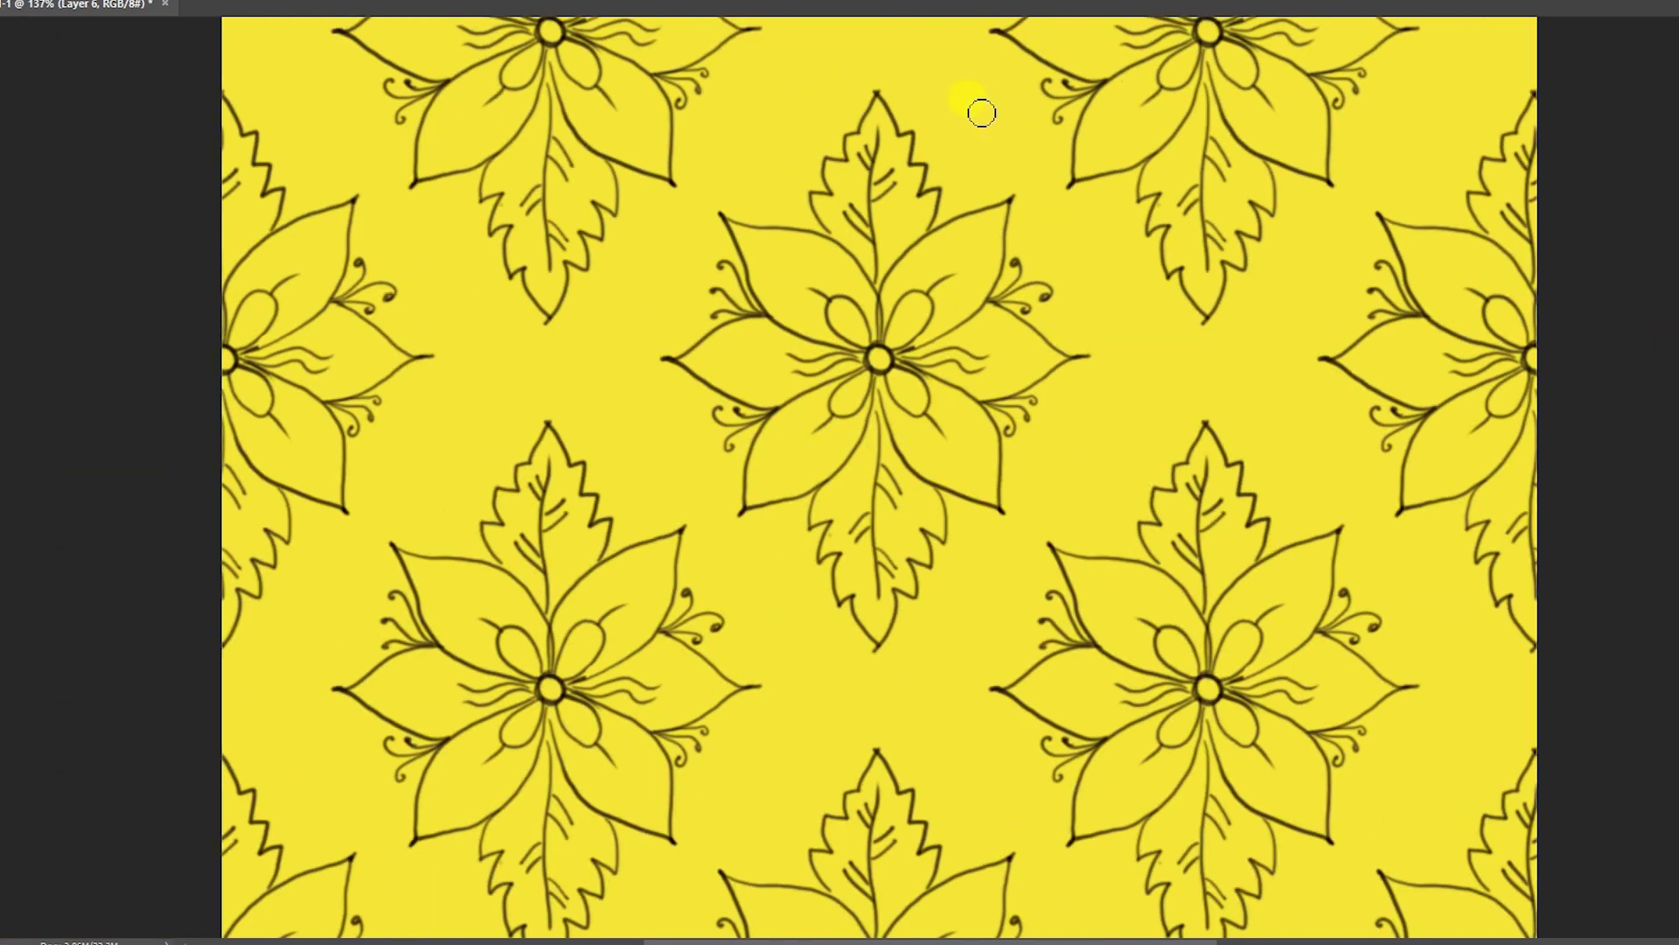
Paint the centre flower's four inner petals blue, with a white upper-right tip
mouse_move(827, 391)
mouse_down()
mouse_move(809, 449)
mouse_move(814, 368)
mouse_up()
mouse_move(773, 423)
mouse_down()
mouse_move(731, 412)
mouse_move(742, 393)
mouse_up()
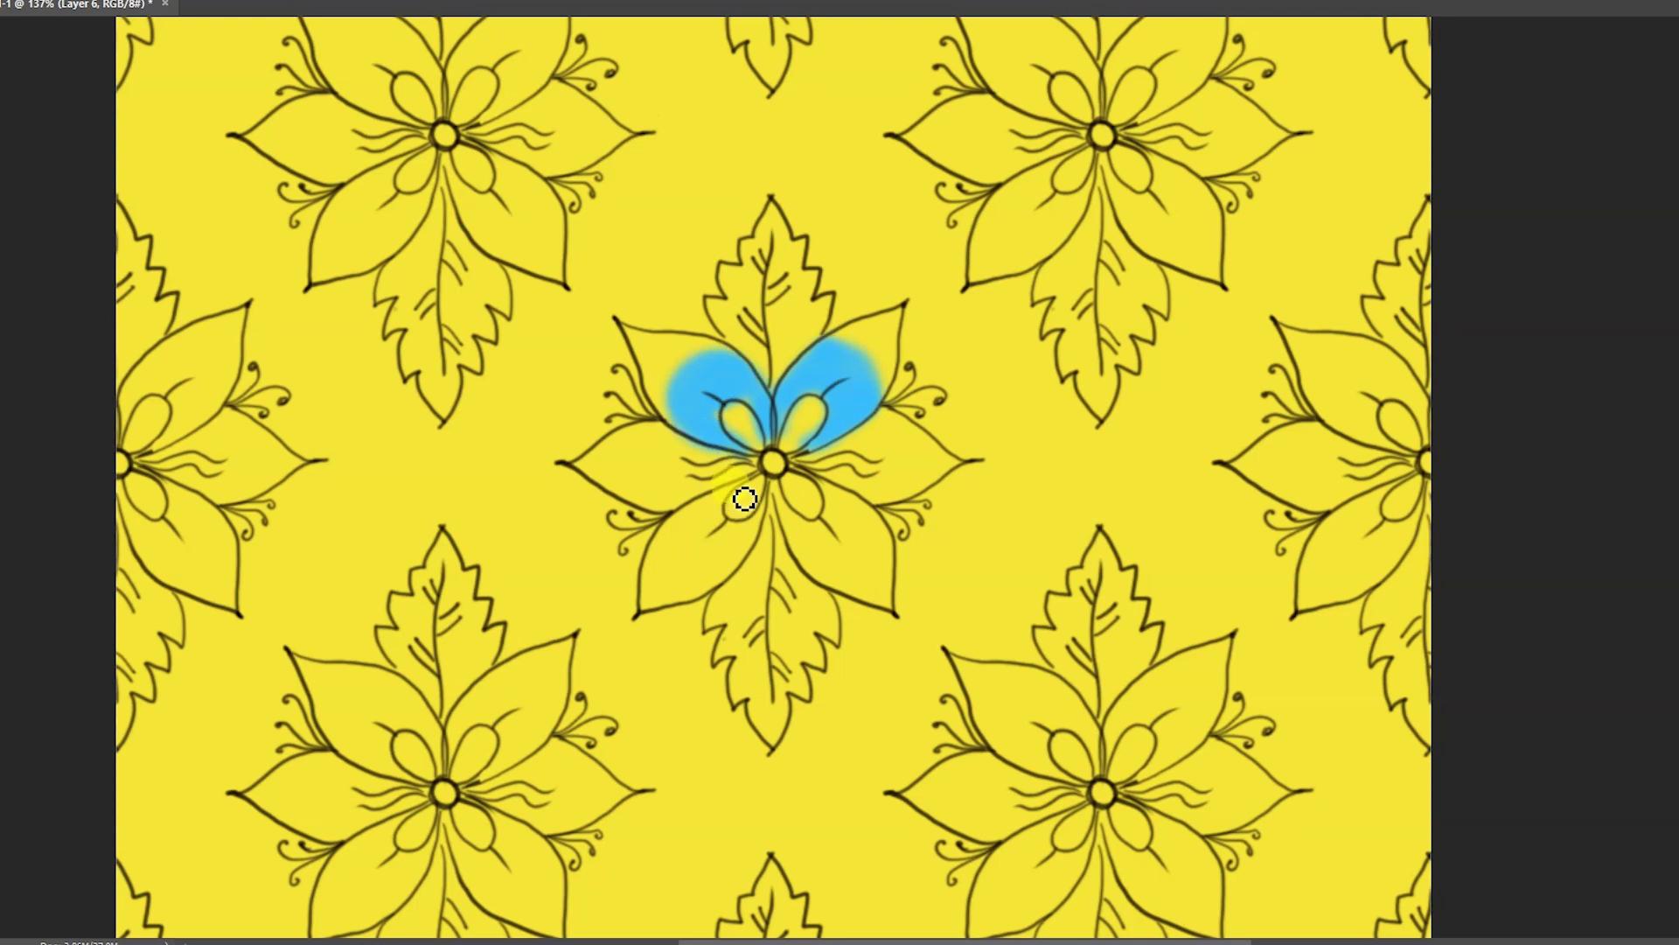
mouse_move(700, 522)
mouse_down()
mouse_move(712, 498)
mouse_move(830, 512)
mouse_move(800, 551)
mouse_move(822, 545)
mouse_up()
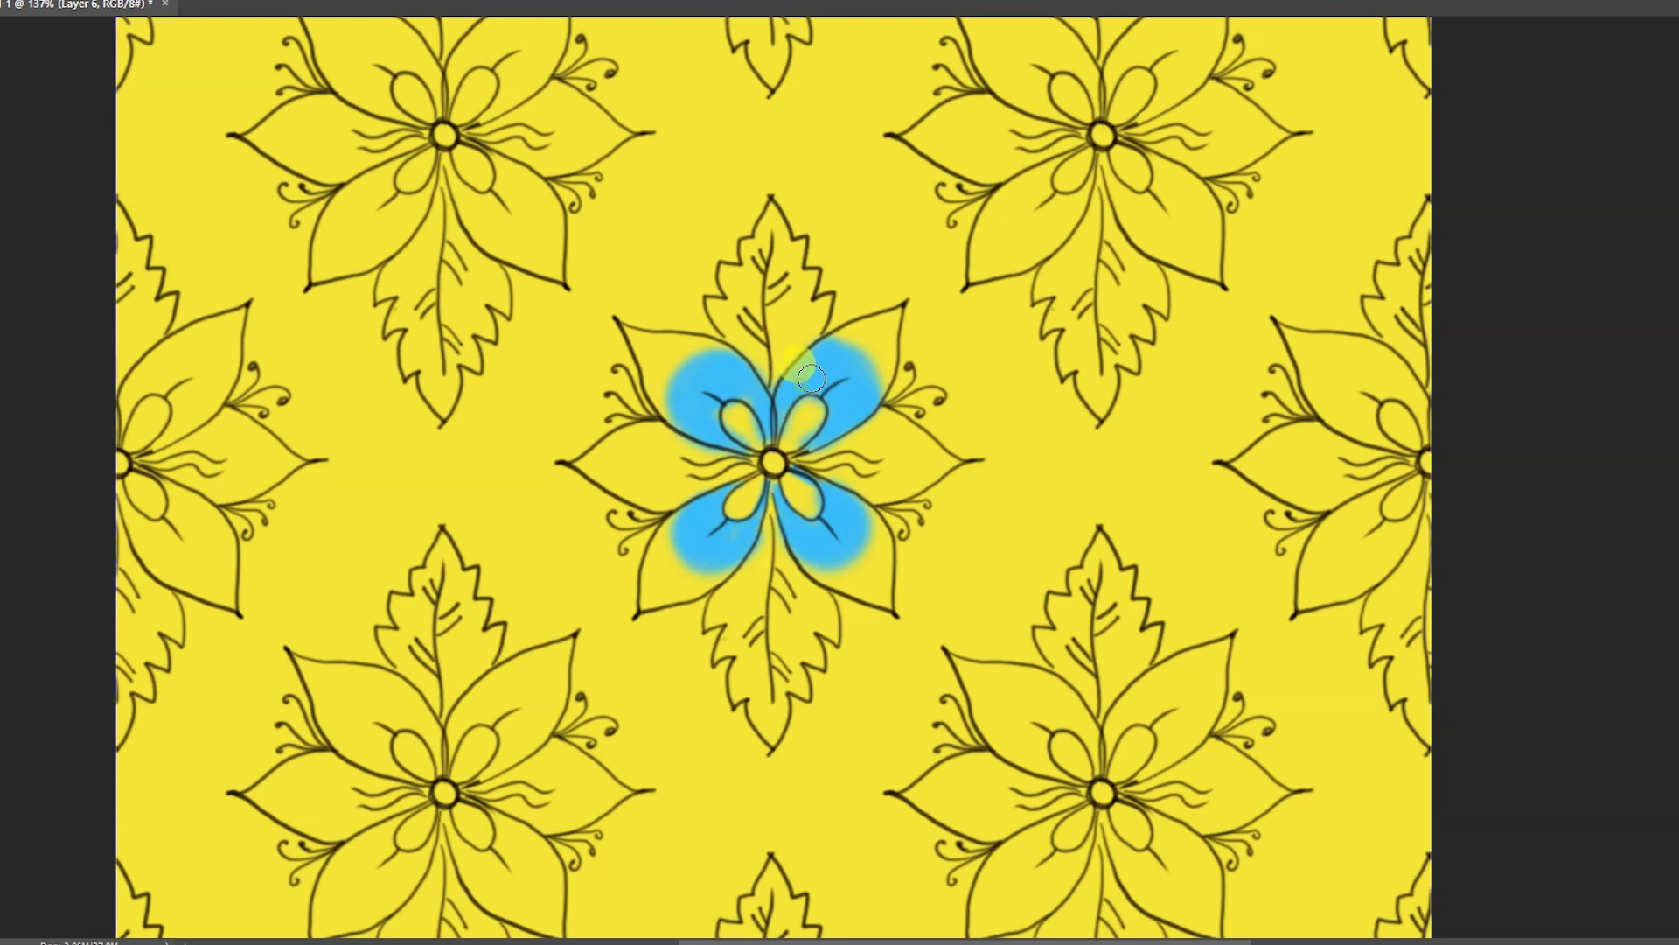
mouse_move(754, 405)
mouse_down()
mouse_move(806, 544)
mouse_move(783, 489)
mouse_up()
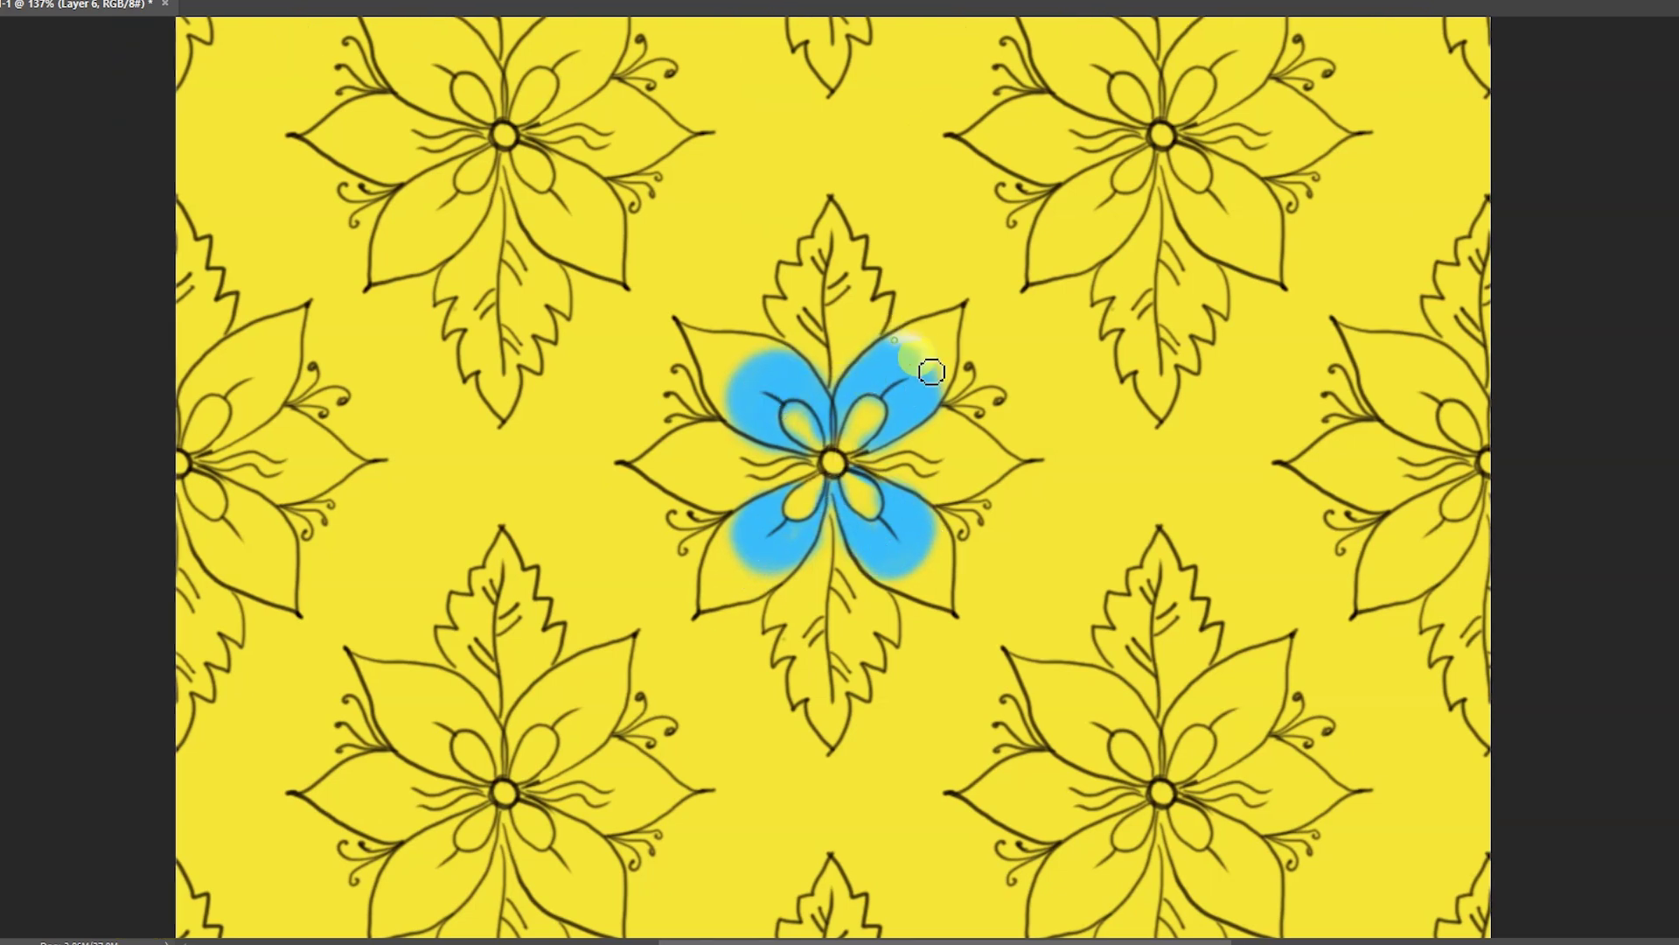
mouse_move(910, 349)
mouse_down()
mouse_move(945, 326)
mouse_move(953, 359)
mouse_up()
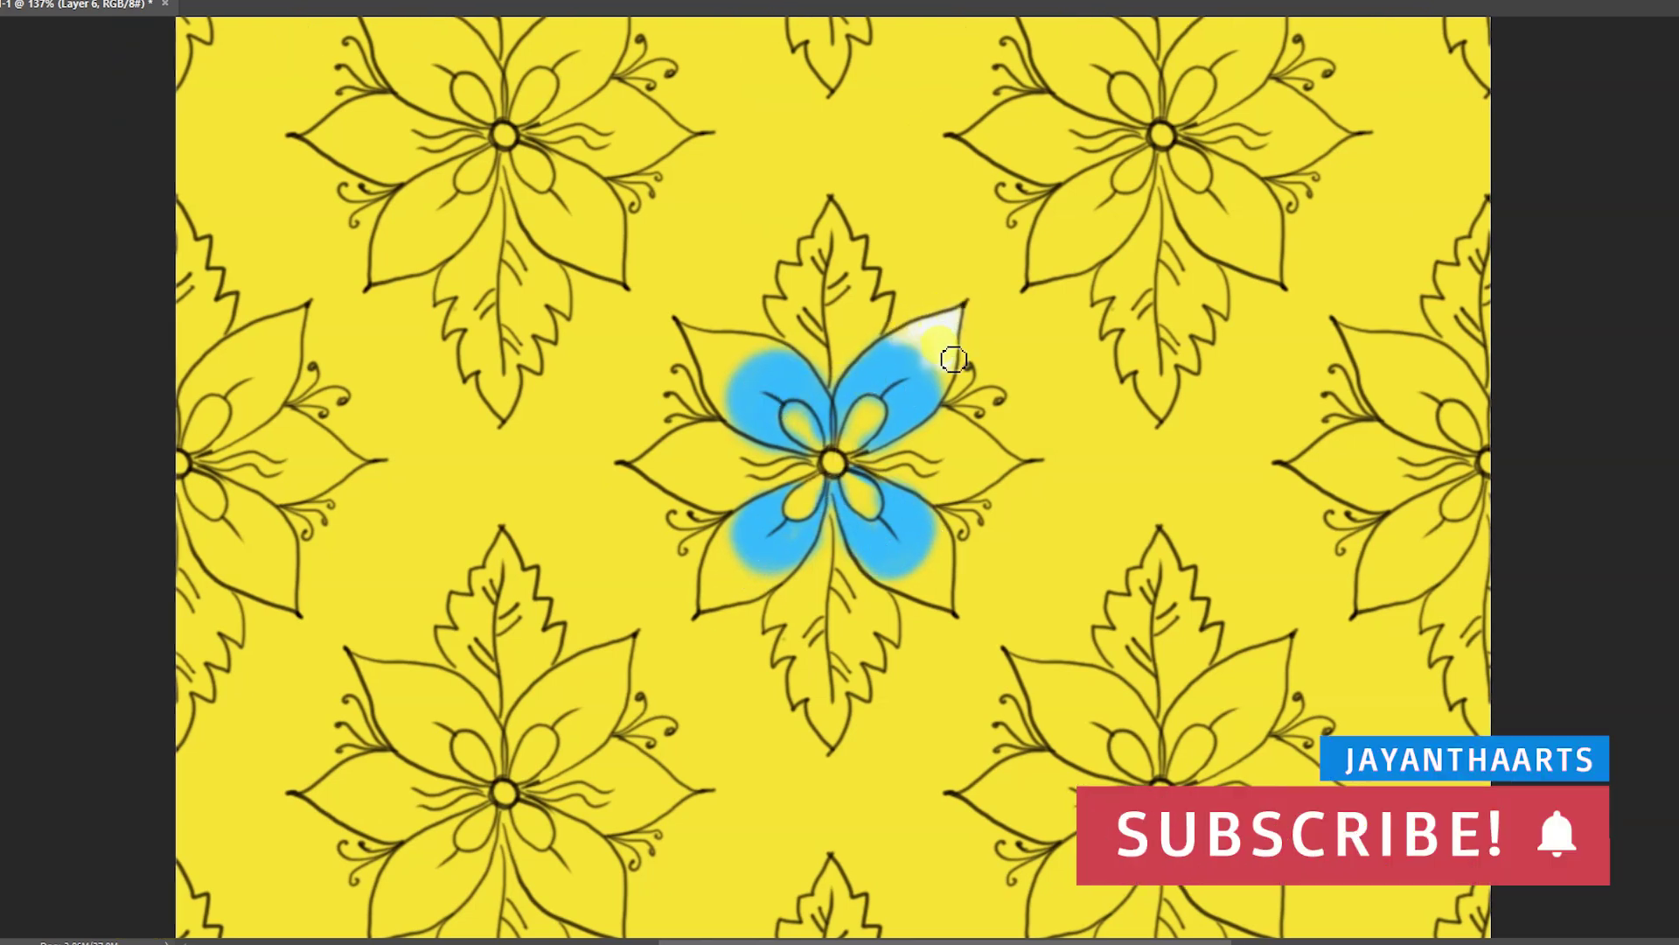
Paint white tips on the upper-left, lower-left, lower-right and upper-right petals
drag(715, 353, 700, 345)
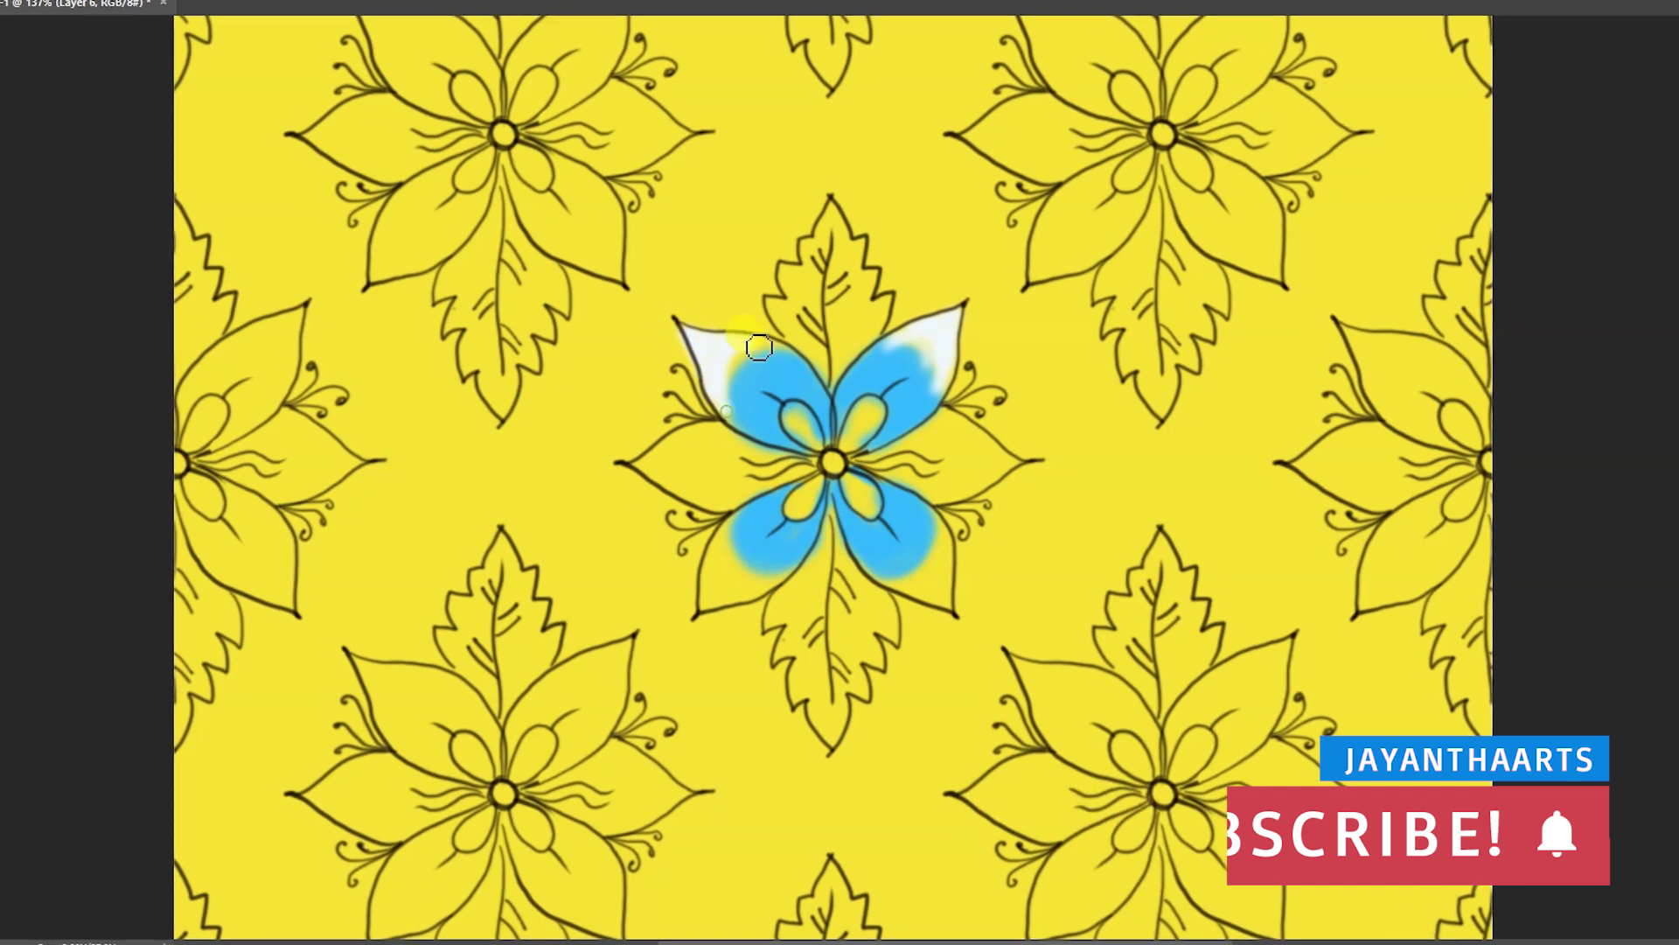
mouse_move(712, 570)
mouse_down()
mouse_move(731, 589)
mouse_move(704, 586)
mouse_up()
mouse_move(944, 578)
mouse_down()
mouse_move(971, 595)
mouse_move(921, 573)
mouse_move(906, 589)
mouse_move(937, 570)
mouse_up()
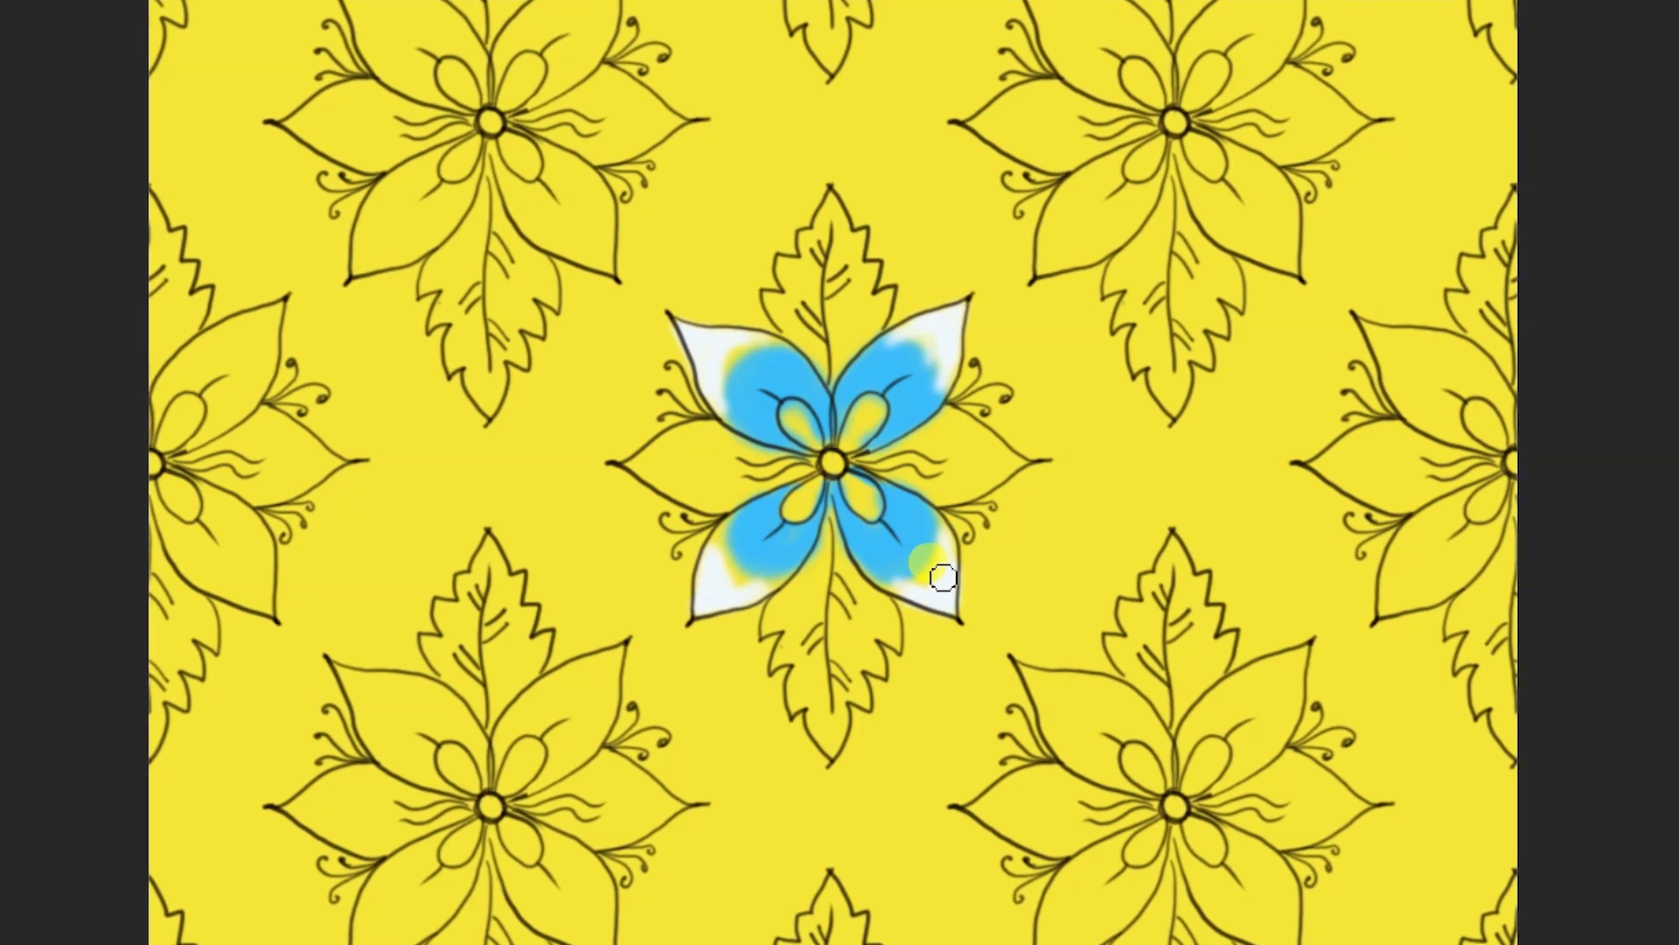
drag(956, 355, 940, 337)
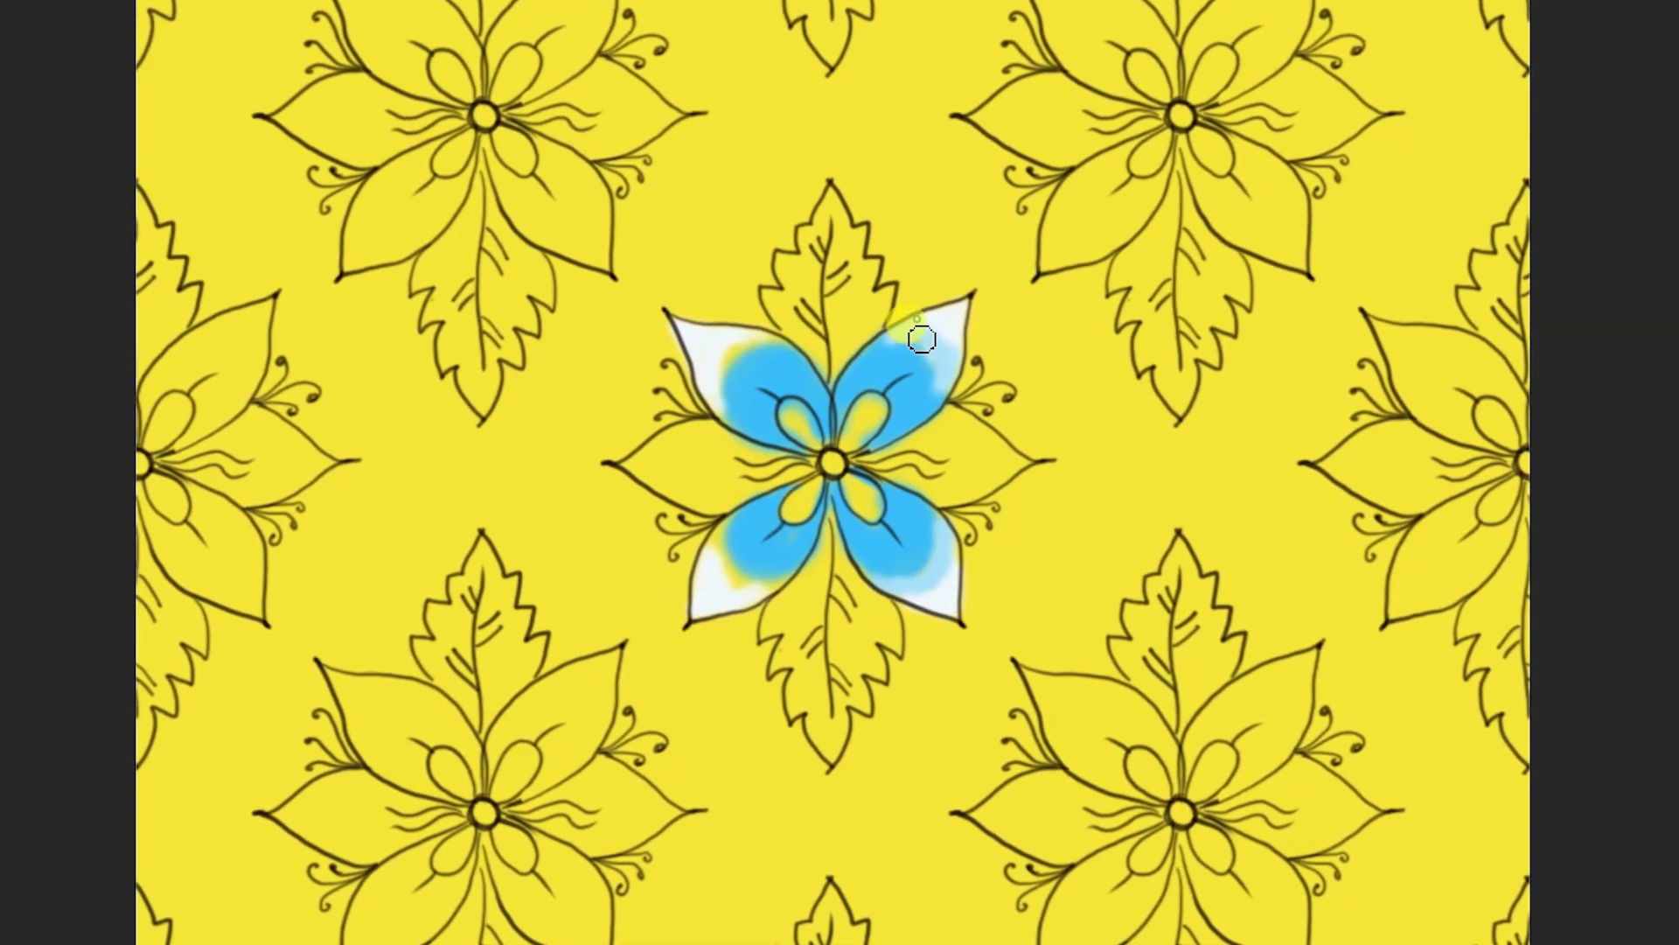
Blend and deepen the blue shading across all four petals, covering leftover yellow
drag(764, 348, 723, 349)
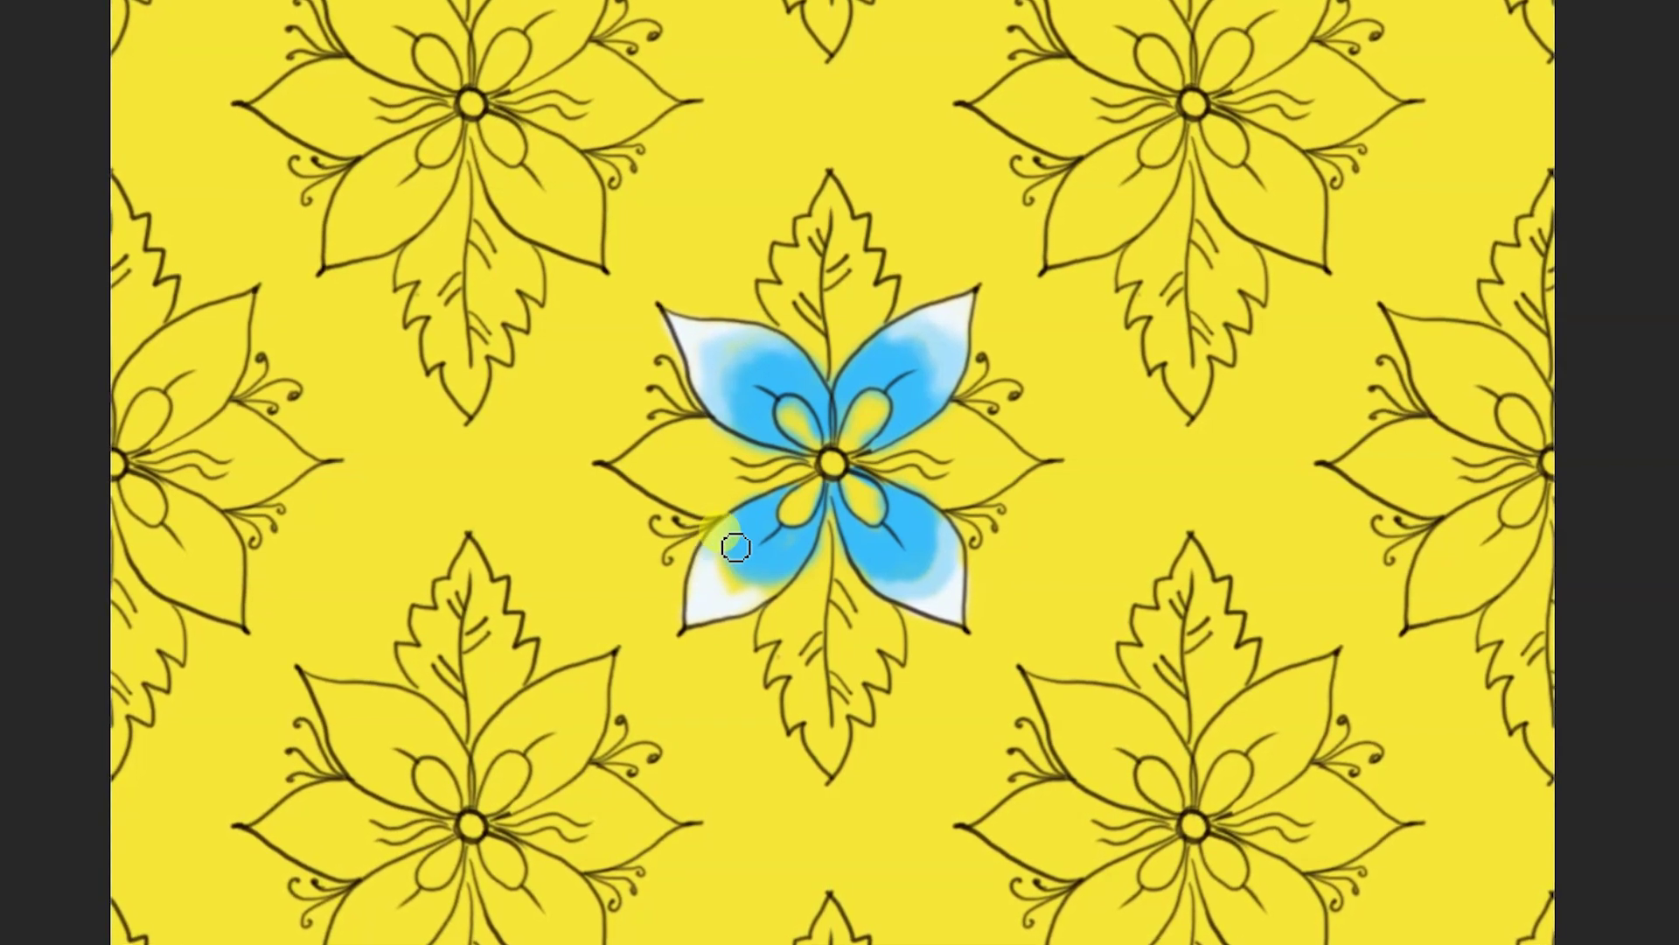
drag(724, 572, 713, 562)
drag(874, 570, 957, 540)
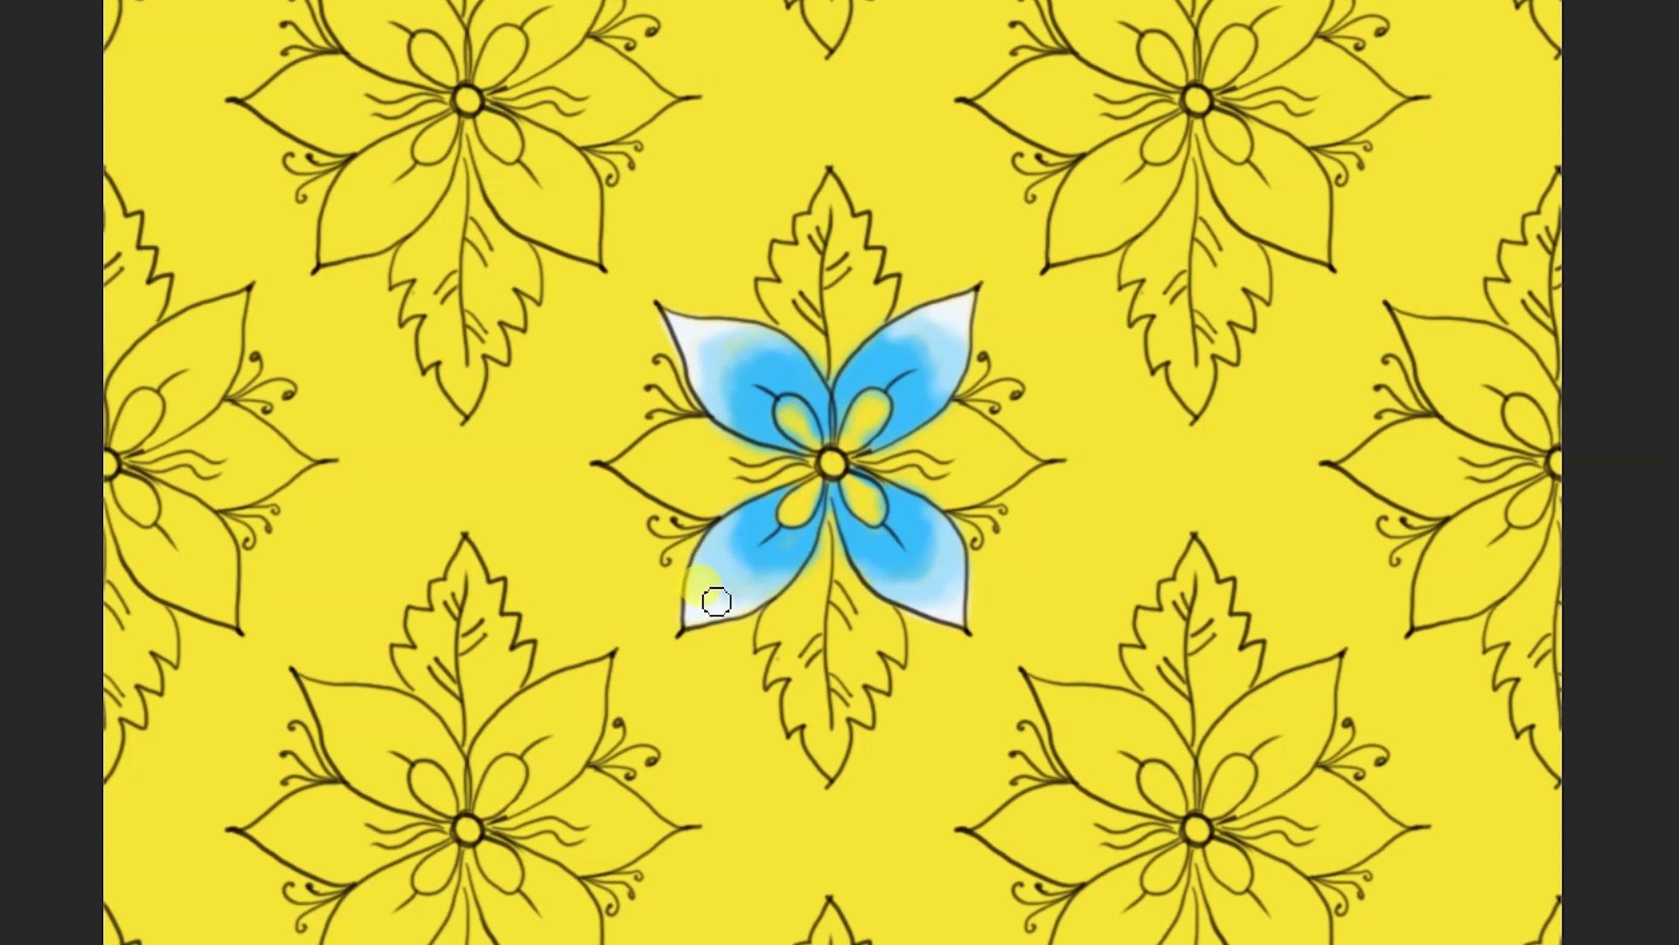
drag(682, 332, 708, 358)
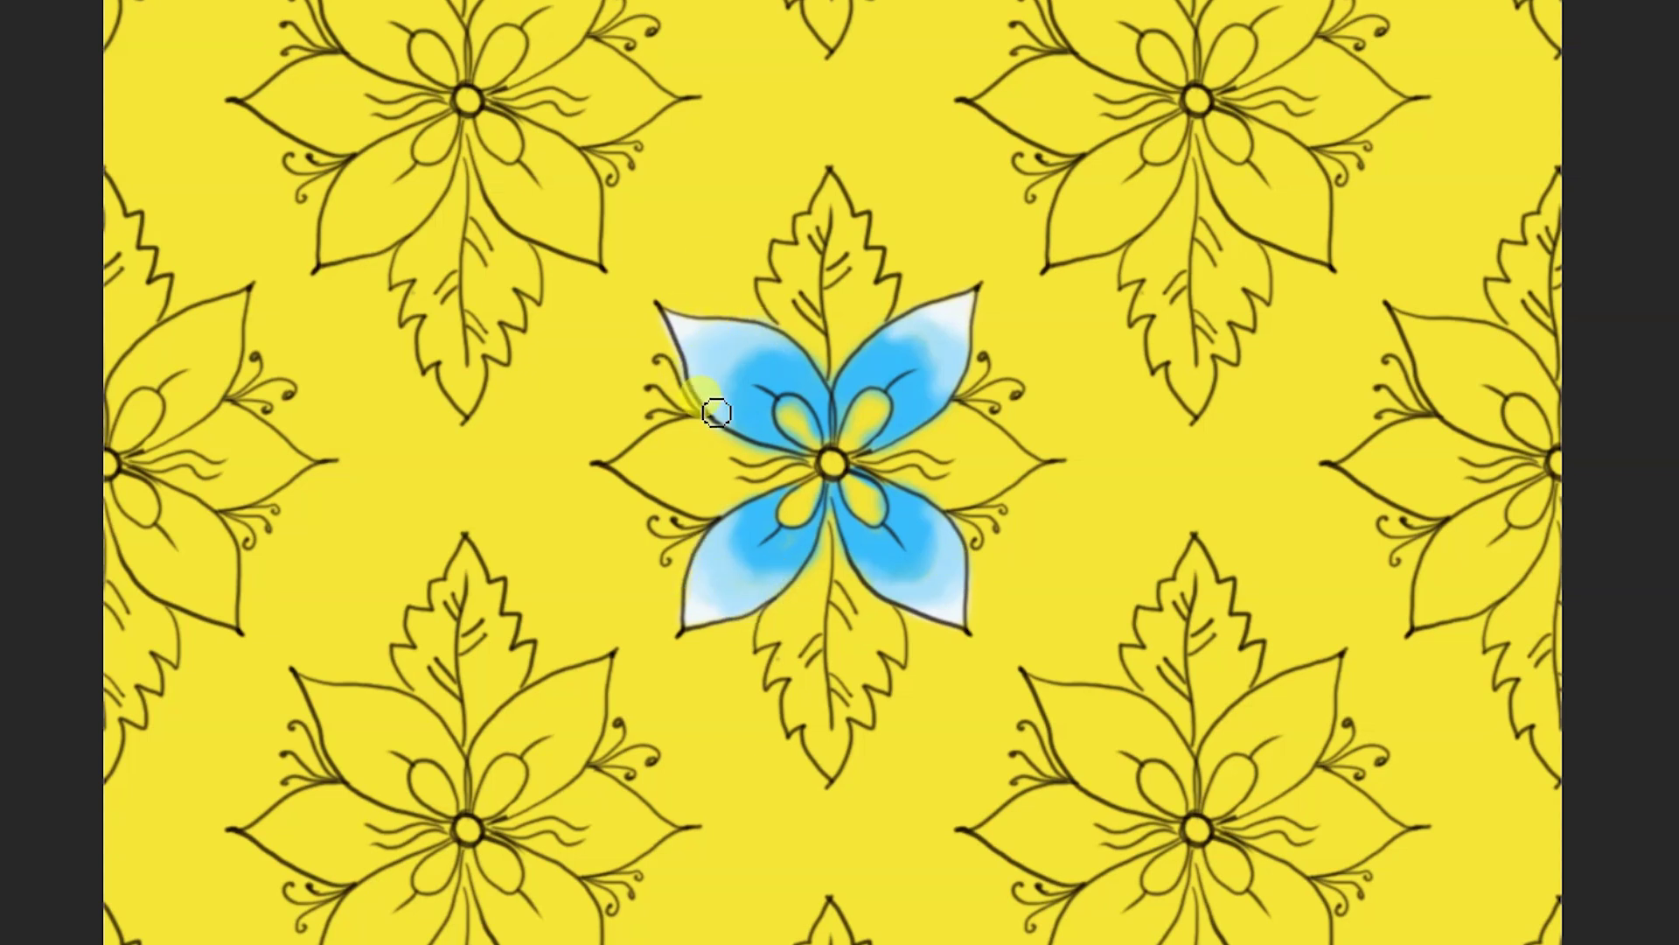
drag(968, 371, 932, 387)
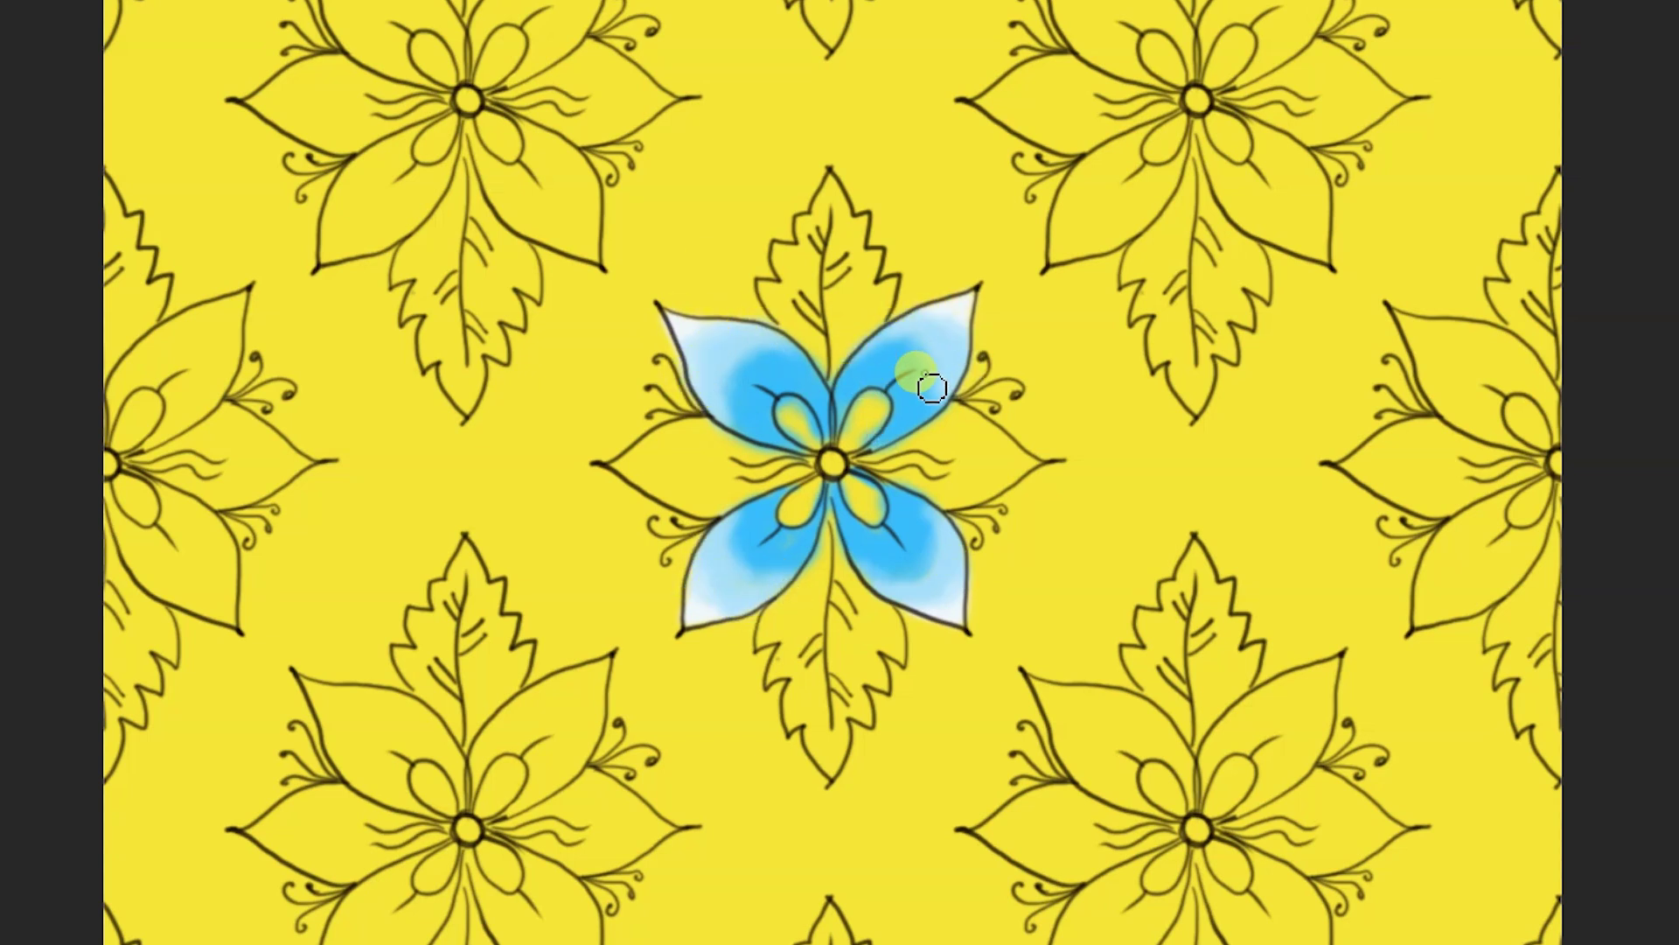
mouse_move(911, 524)
mouse_down()
mouse_move(856, 562)
mouse_move(950, 580)
mouse_move(779, 591)
mouse_move(725, 573)
mouse_up()
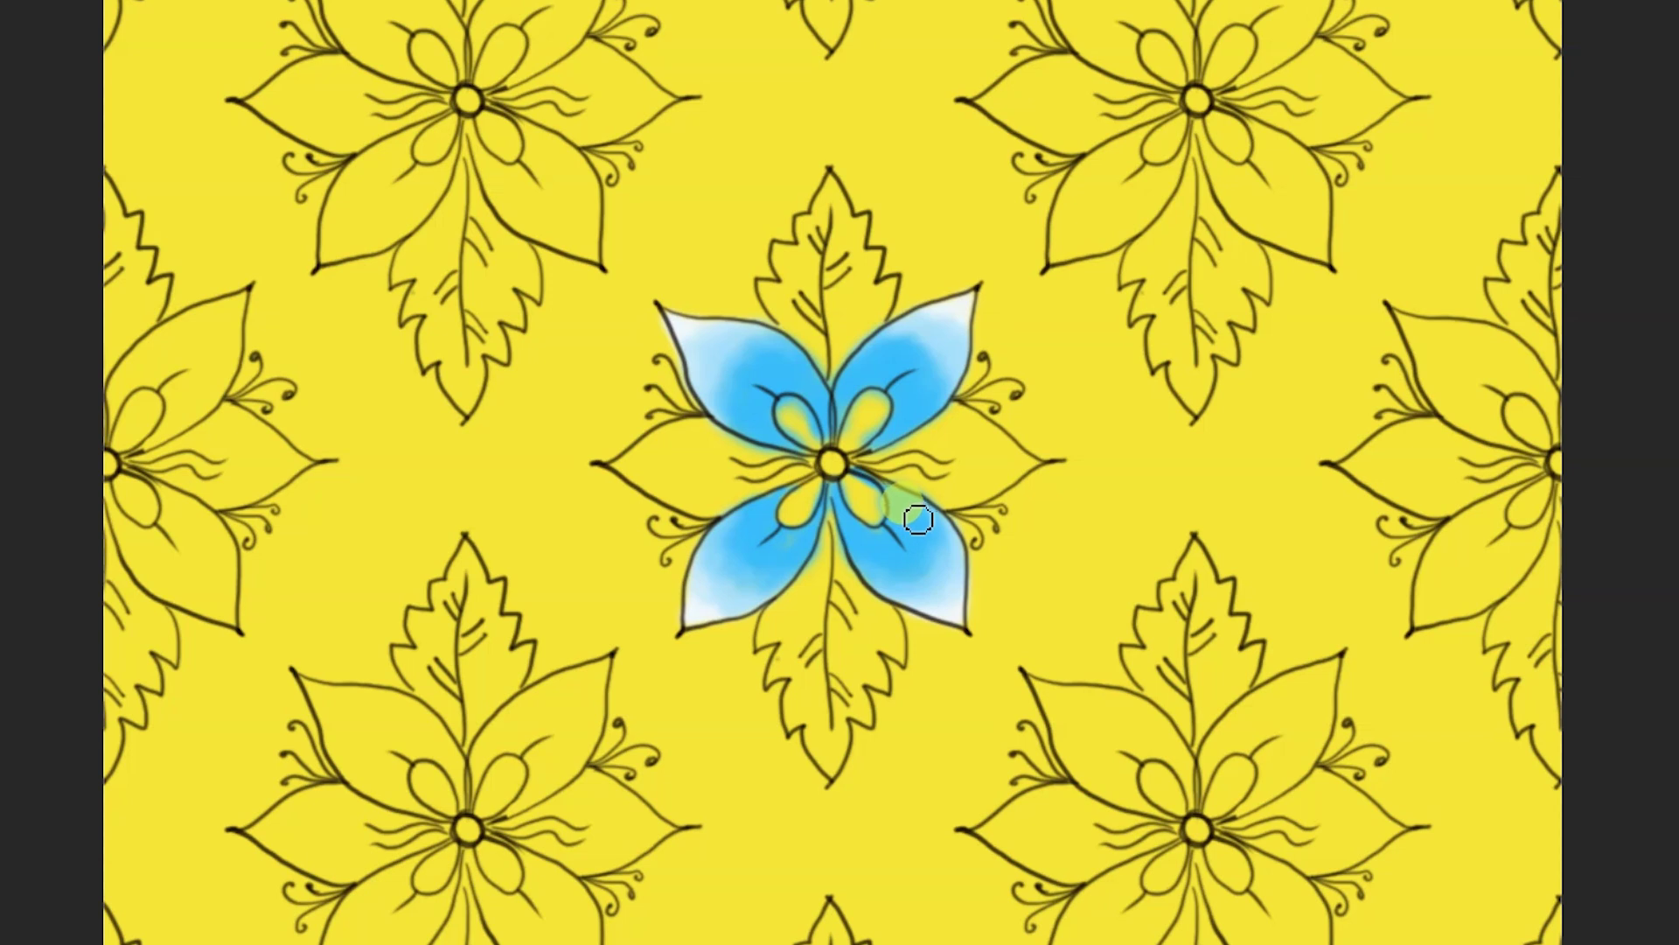
Fill the upper and lower leaves with bright green
drag(826, 352, 759, 281)
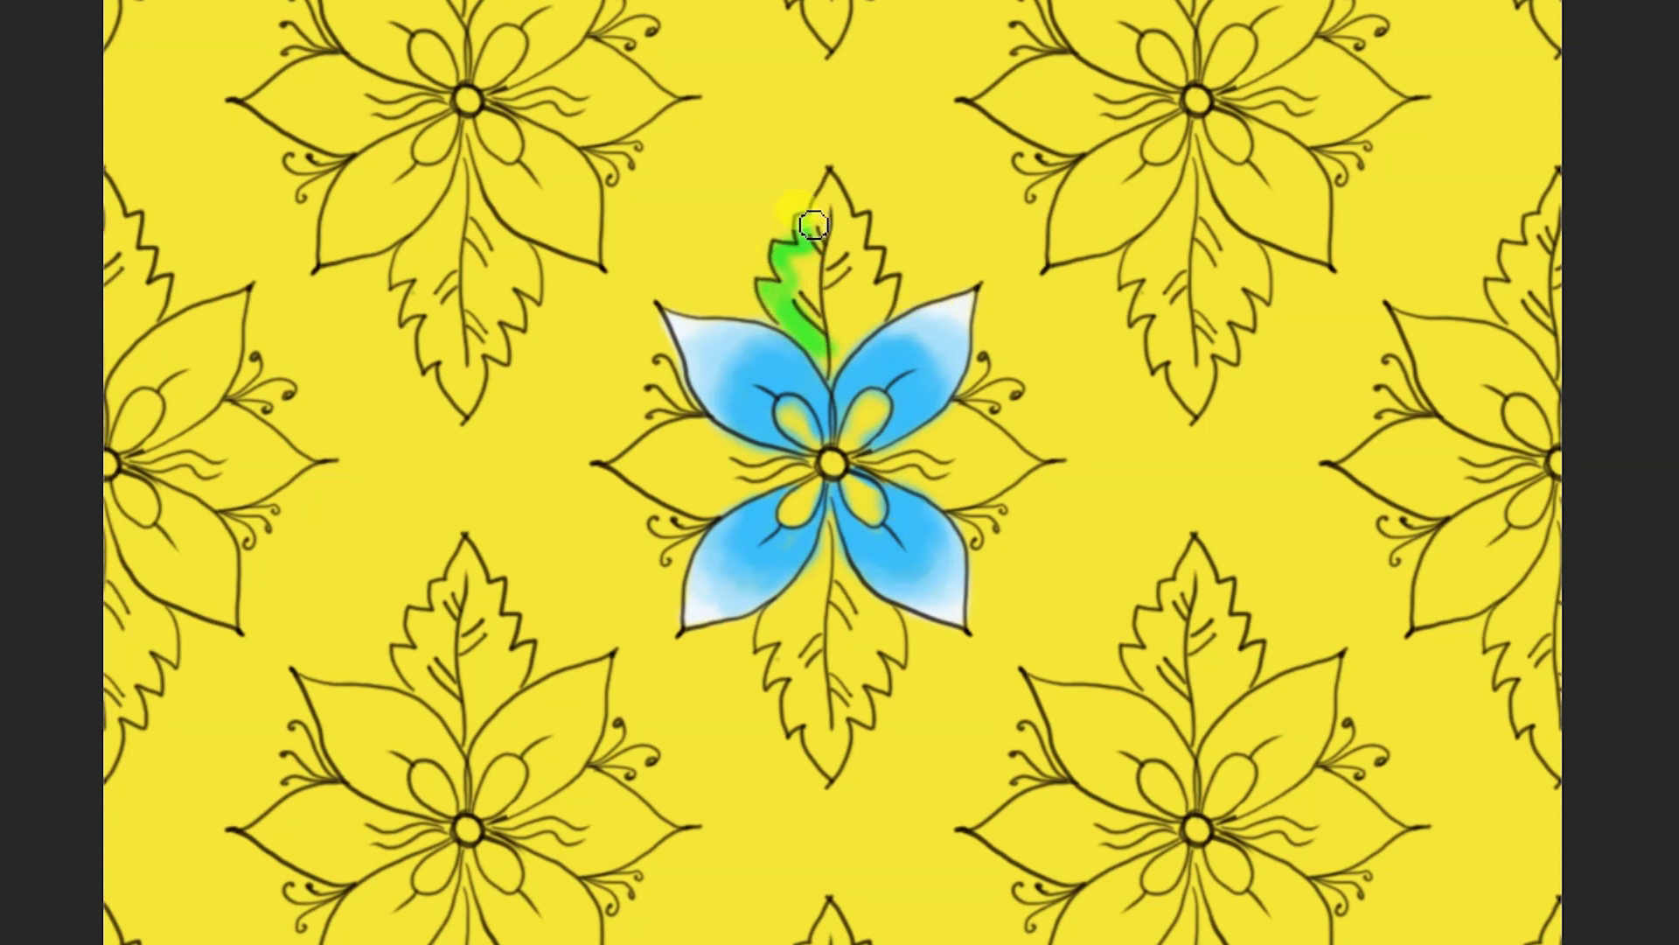
drag(866, 230, 848, 317)
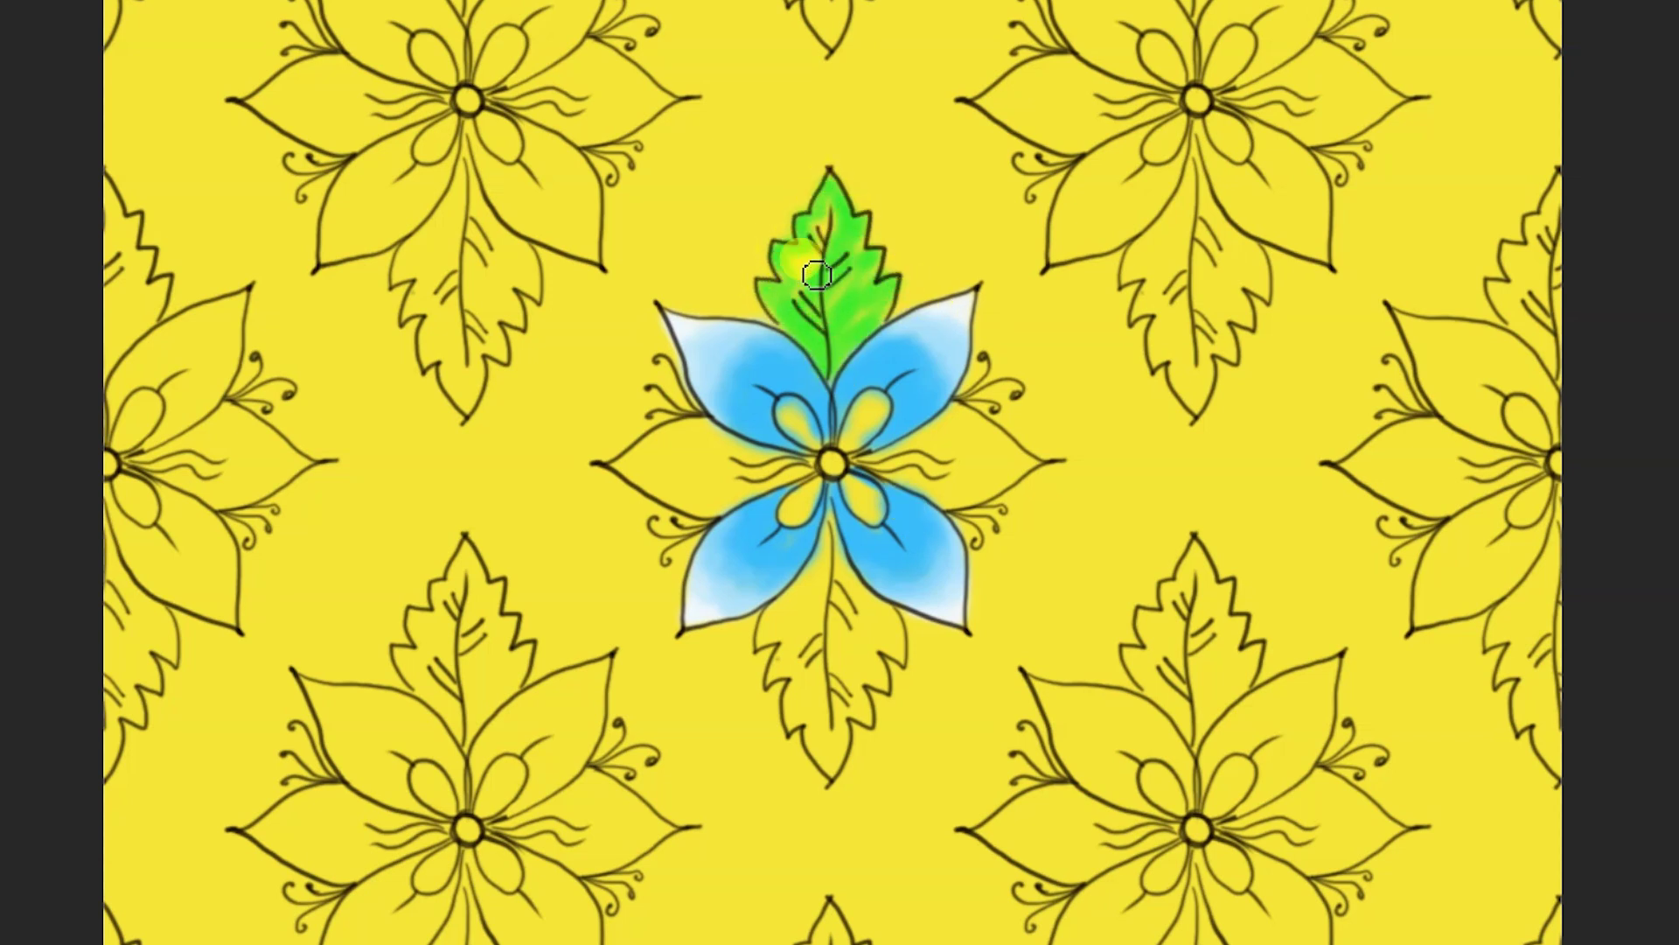
click(886, 729)
mouse_move(837, 560)
mouse_down()
mouse_move(770, 638)
mouse_move(794, 710)
mouse_move(847, 706)
mouse_move(879, 629)
mouse_move(855, 645)
mouse_move(859, 710)
mouse_up()
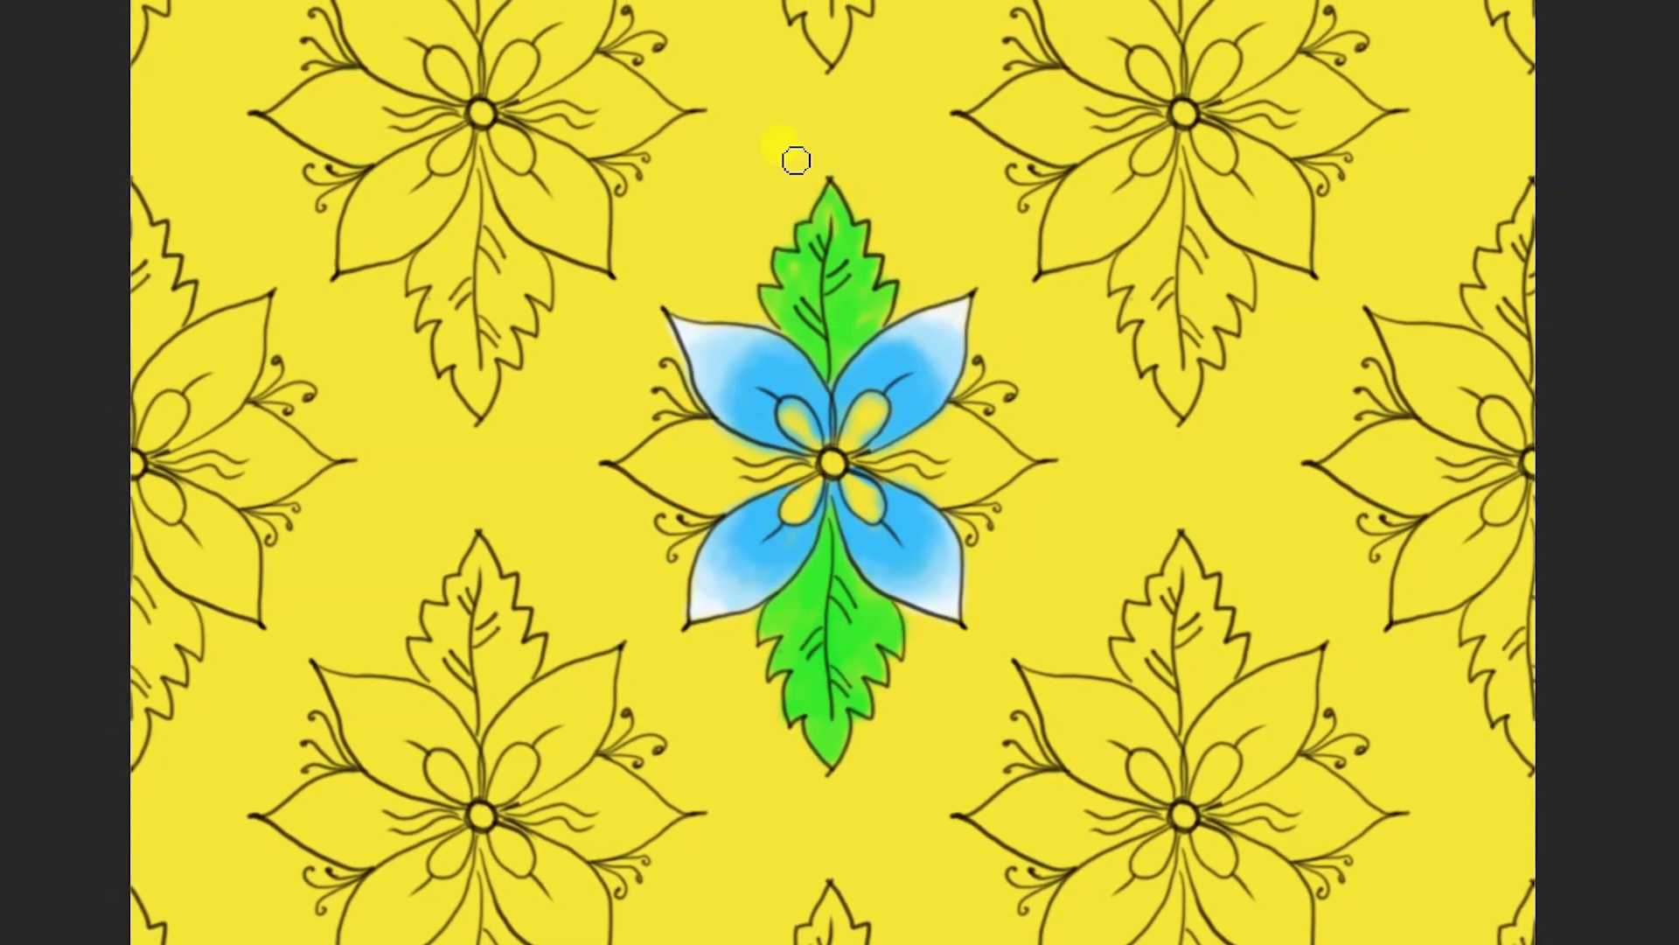
Shade both leaves darker green near their bases
mouse_move(806, 356)
mouse_down()
mouse_move(853, 346)
mouse_move(802, 332)
mouse_move(817, 353)
mouse_move(875, 337)
mouse_up()
mouse_move(842, 532)
mouse_down()
mouse_move(822, 559)
mouse_move(835, 582)
mouse_move(810, 570)
mouse_move(853, 597)
mouse_move(832, 551)
mouse_move(792, 603)
mouse_move(883, 599)
mouse_up()
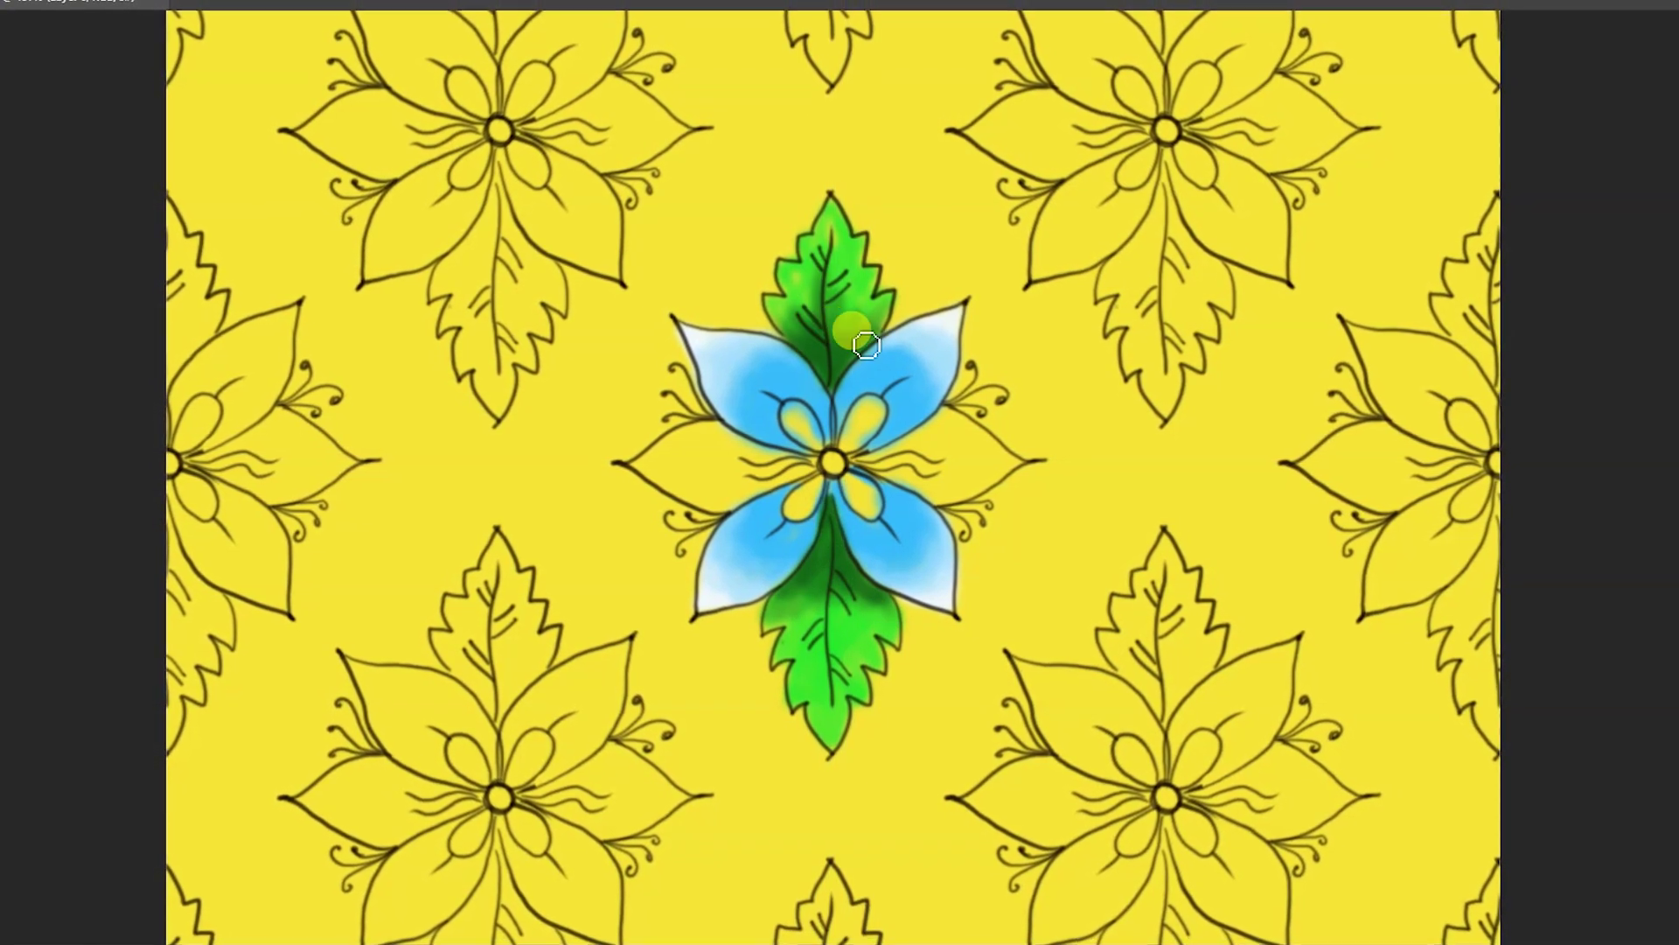
key(alt)
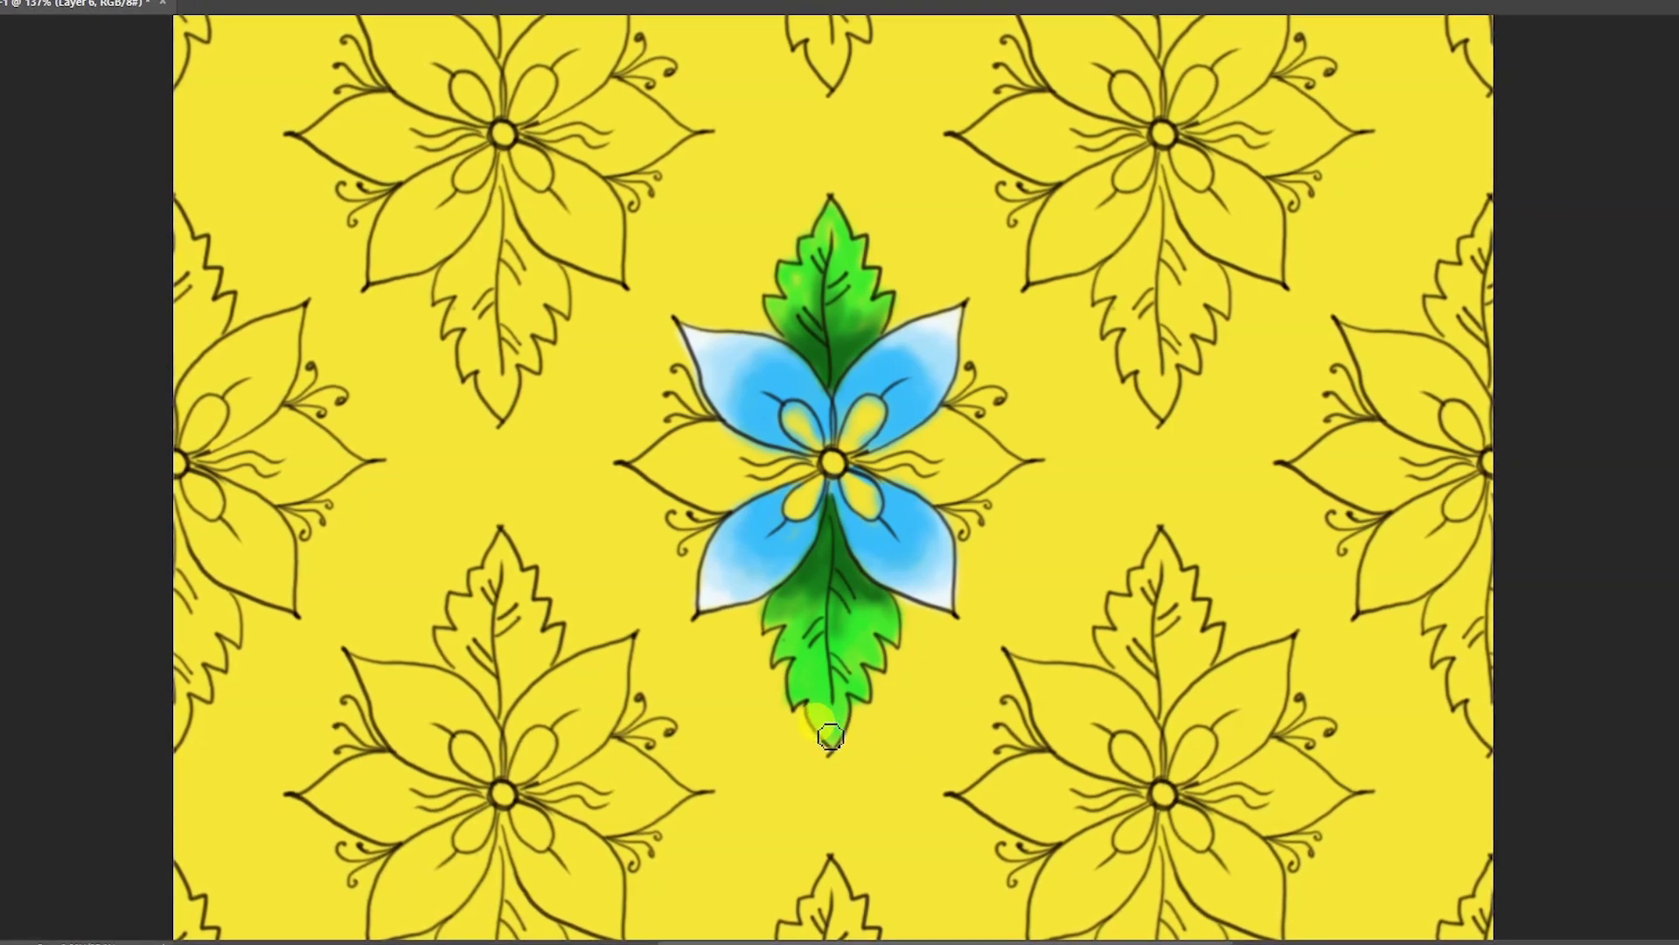
Add faint yellow tints to both leaves and start the right side petal in orange
mouse_move(827, 206)
mouse_down()
mouse_move(836, 242)
mouse_move(805, 295)
mouse_move(810, 282)
mouse_move(876, 313)
mouse_up()
mouse_move(846, 648)
mouse_down()
mouse_move(854, 581)
mouse_move(797, 658)
mouse_up()
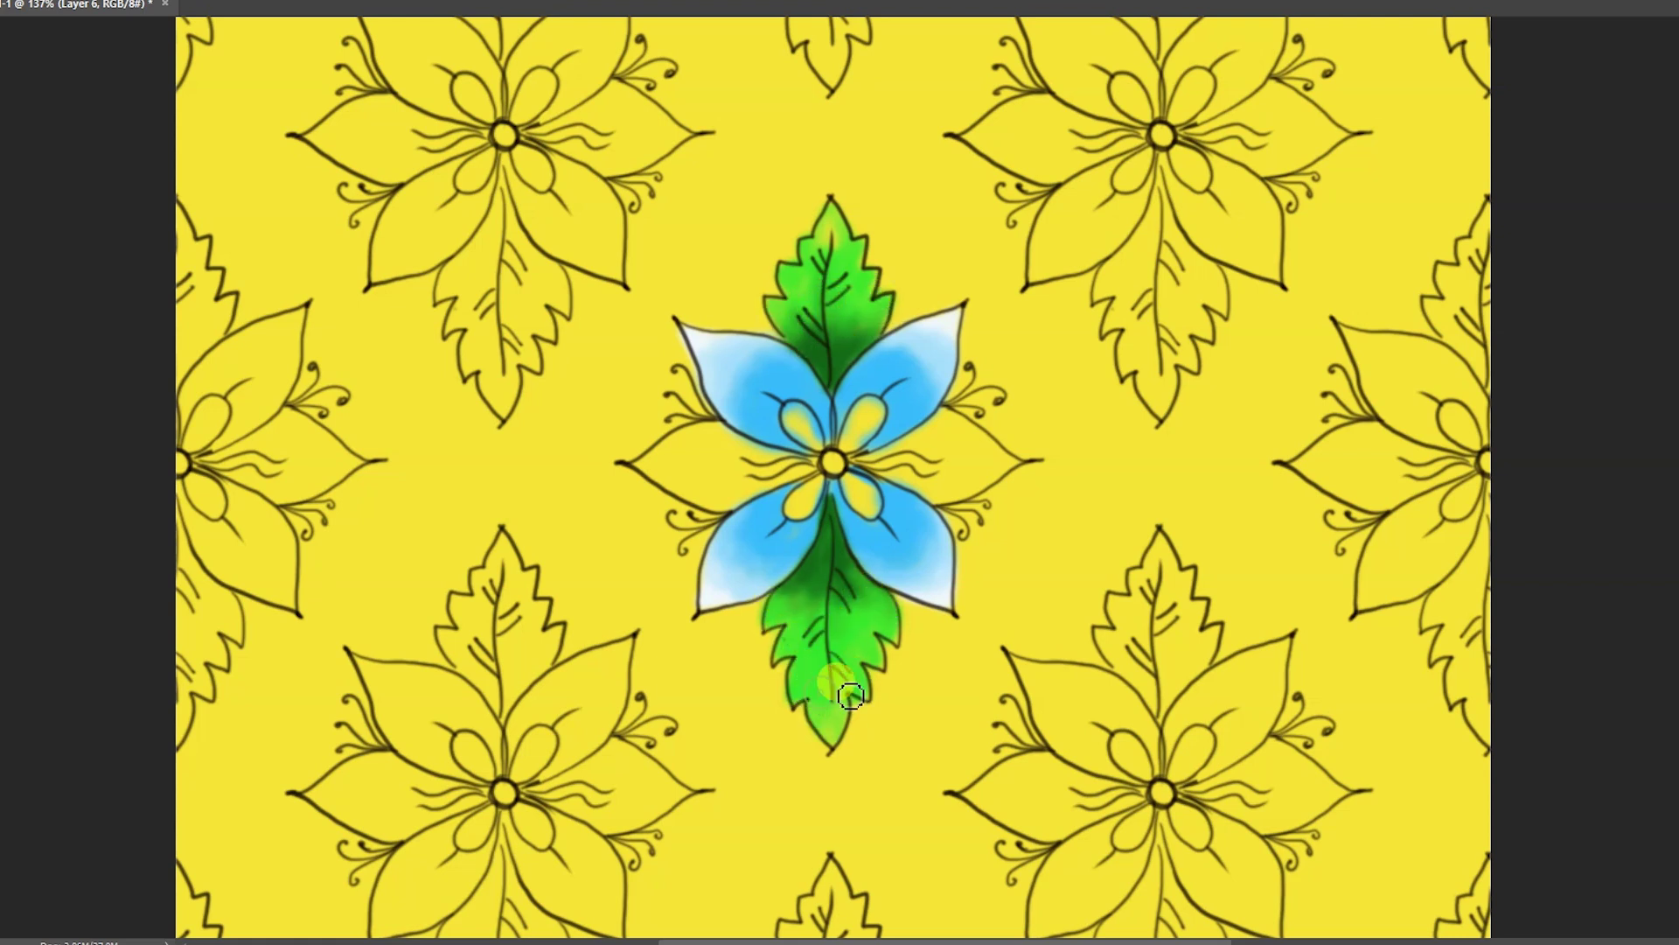
drag(837, 712, 840, 641)
mouse_move(942, 449)
mouse_down()
mouse_move(901, 464)
mouse_move(989, 464)
mouse_move(901, 450)
mouse_move(951, 487)
mouse_up()
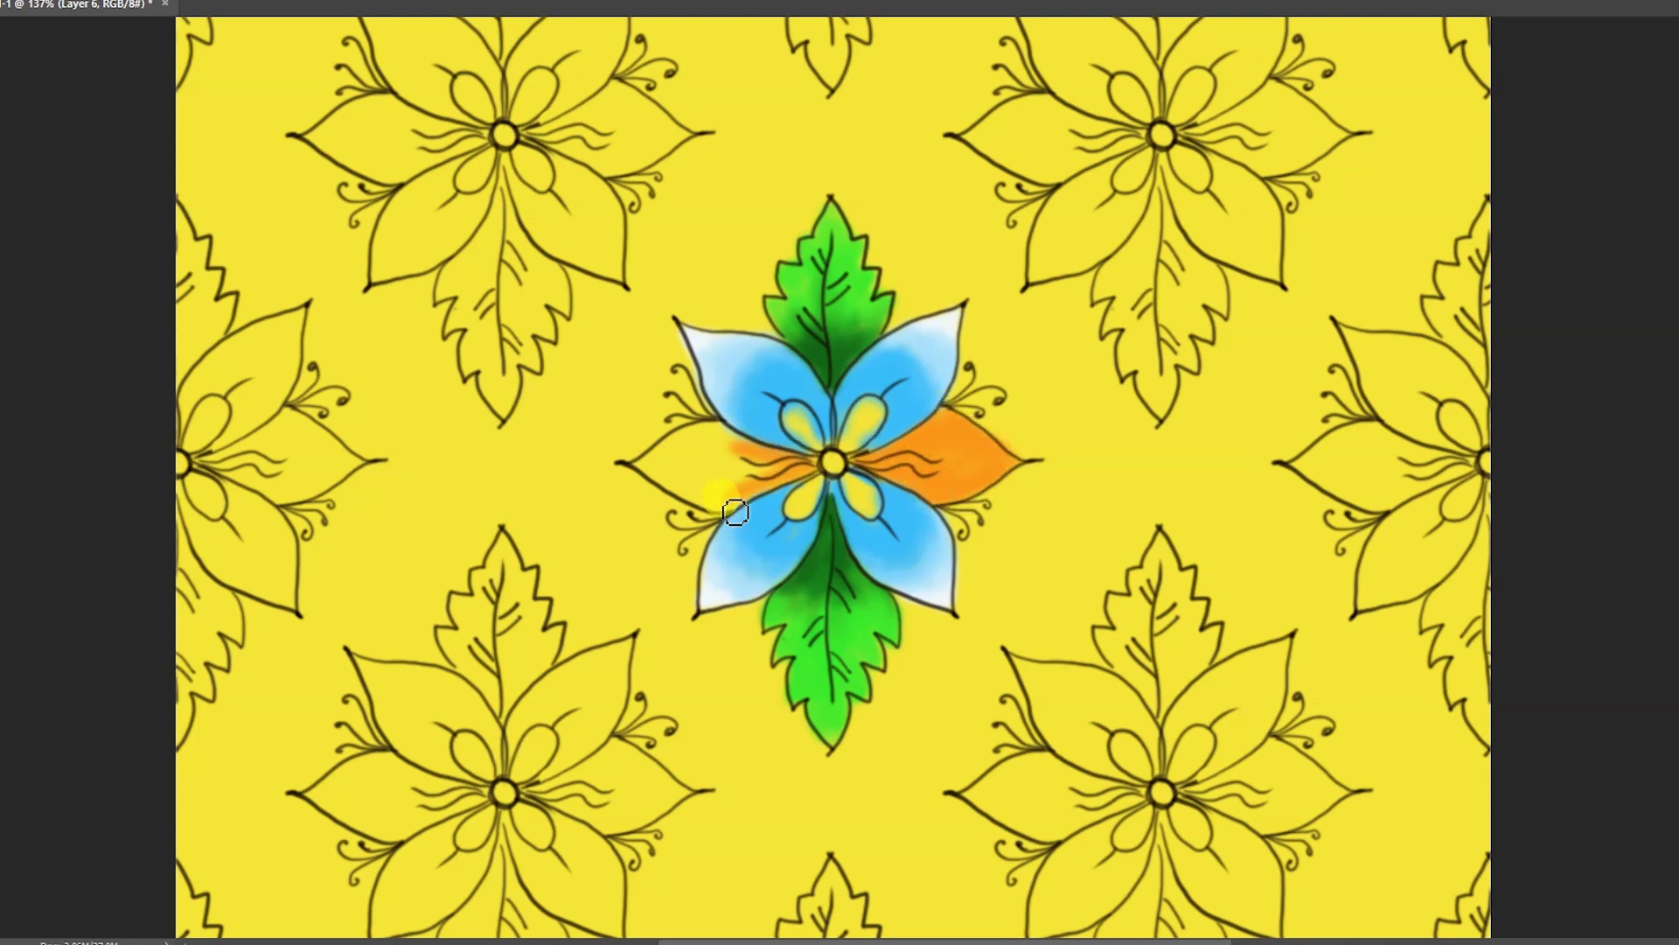
Paint the left side petal orange and the small inner petals pink
mouse_move(686, 461)
mouse_down()
mouse_move(744, 459)
mouse_move(702, 493)
mouse_move(818, 471)
mouse_up()
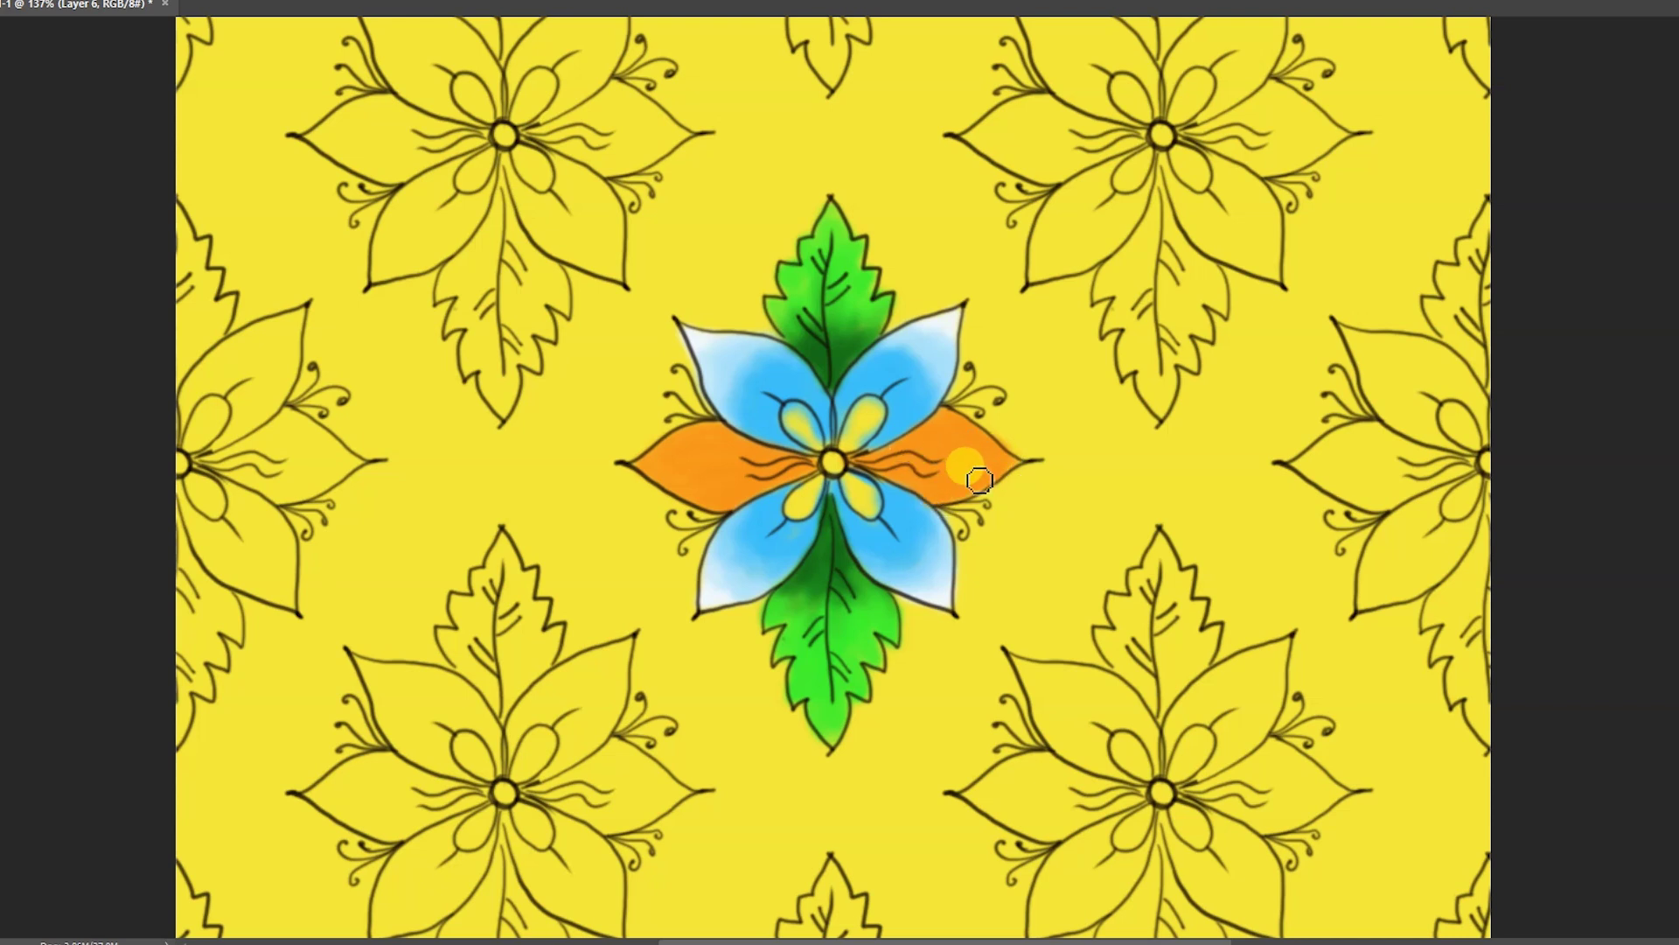
drag(819, 466, 748, 494)
mouse_move(843, 446)
mouse_down()
mouse_move(873, 410)
mouse_move(829, 456)
mouse_up()
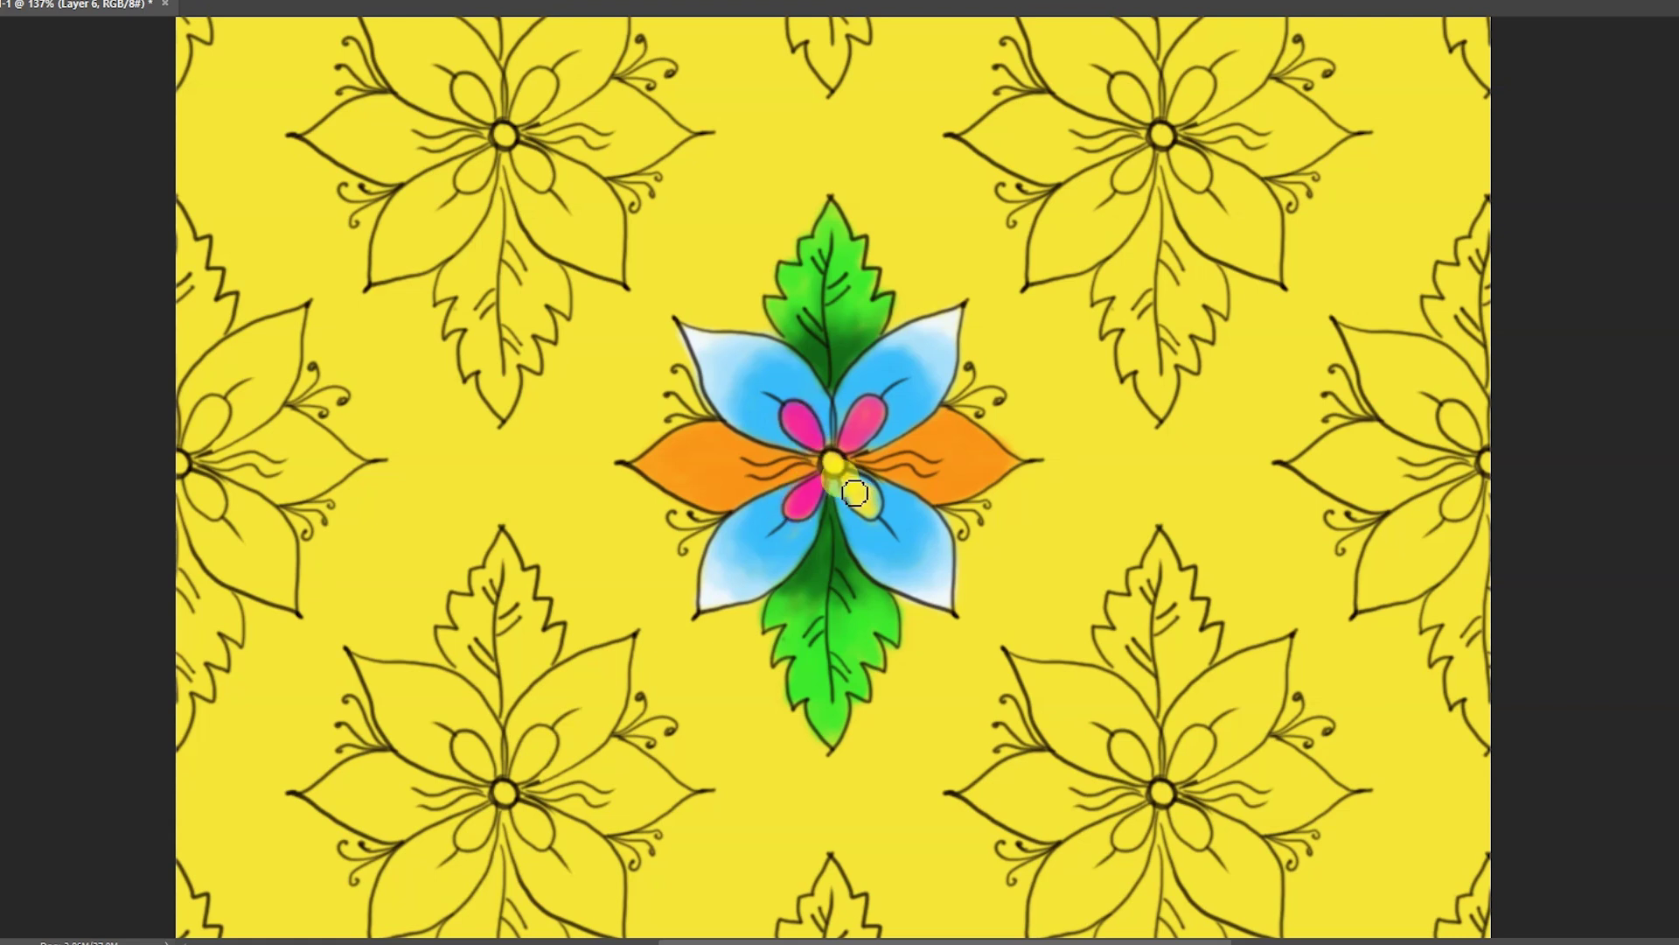
alt+click(698, 338)
drag(804, 517, 851, 516)
drag(885, 442, 792, 417)
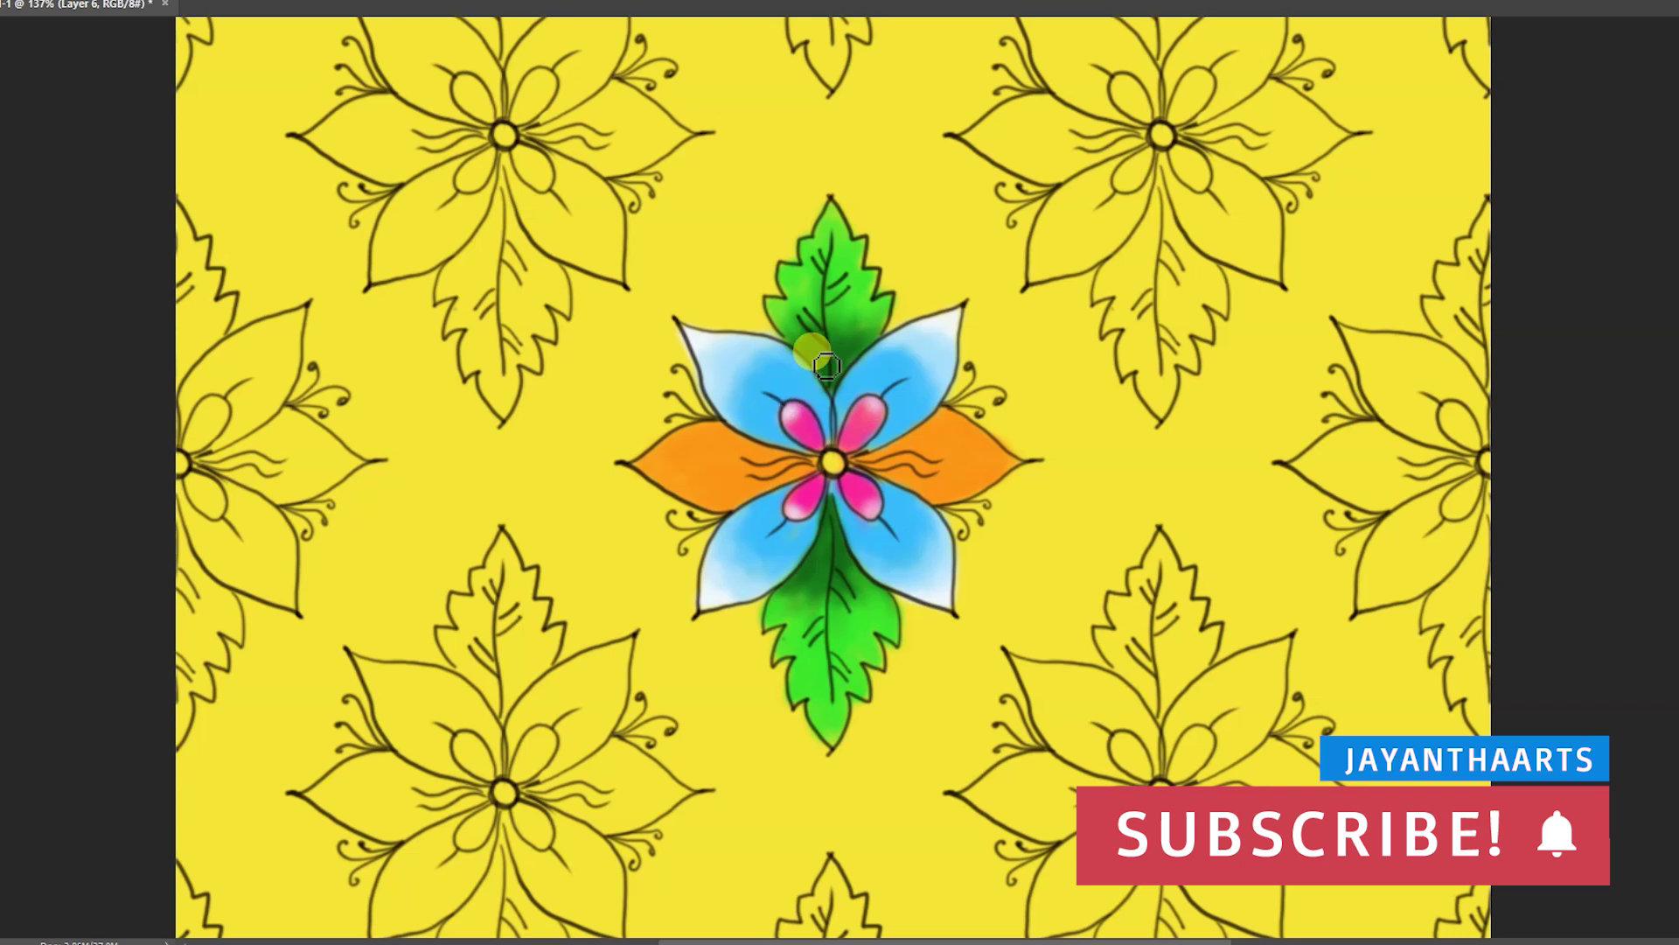
alt+click(817, 428)
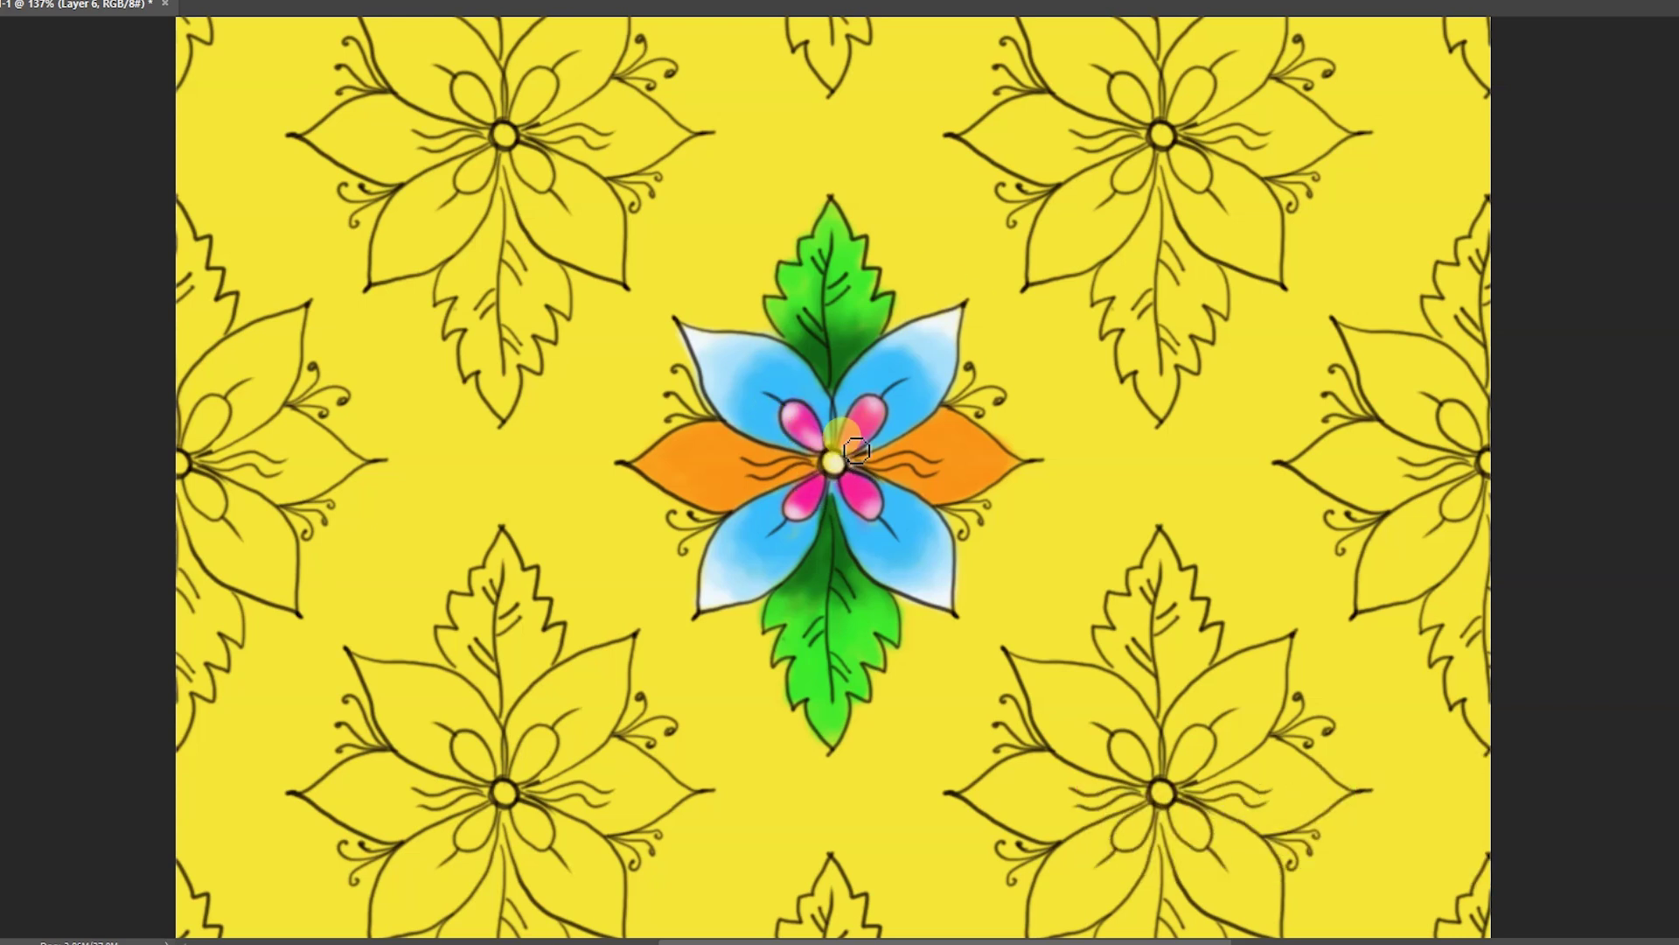
Tint the tips and edges of both orange side petals pink
drag(731, 500, 648, 470)
alt+click(799, 405)
alt+click(809, 479)
mouse_move(1015, 460)
mouse_down()
mouse_move(984, 443)
mouse_move(971, 498)
mouse_up()
drag(647, 442, 666, 462)
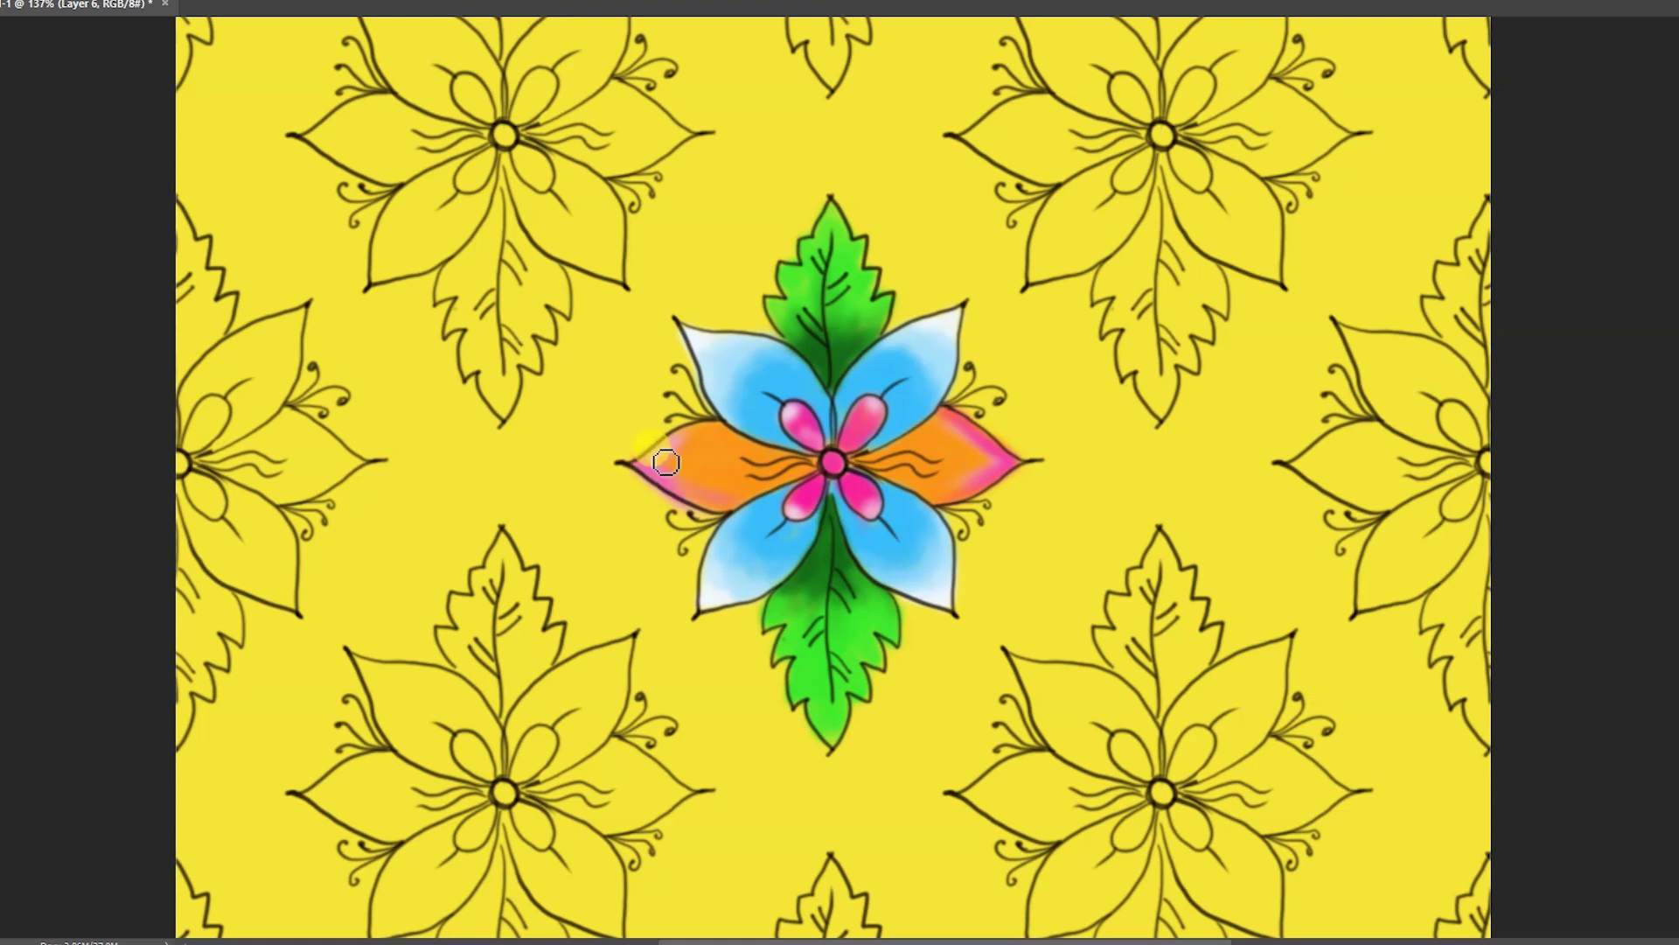
drag(985, 485, 954, 433)
click(741, 507)
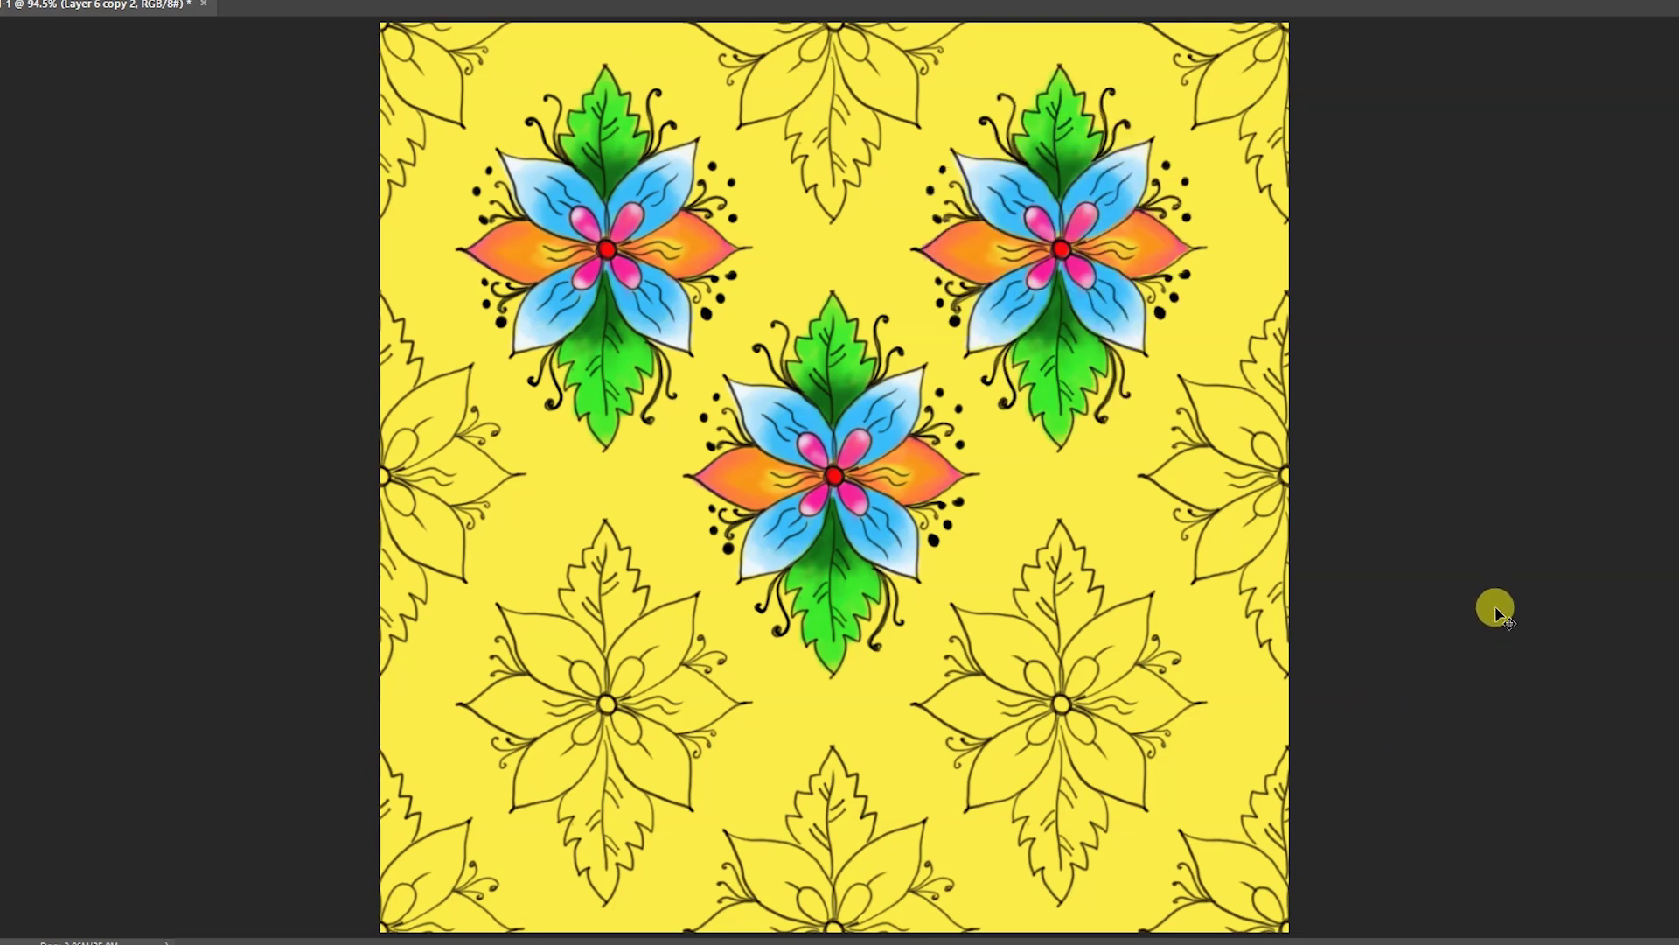
Duplicate the coloured flower into the bottom-left position with Ctrl+Alt+Shift+T
key(ctrl+alt+shift+t)
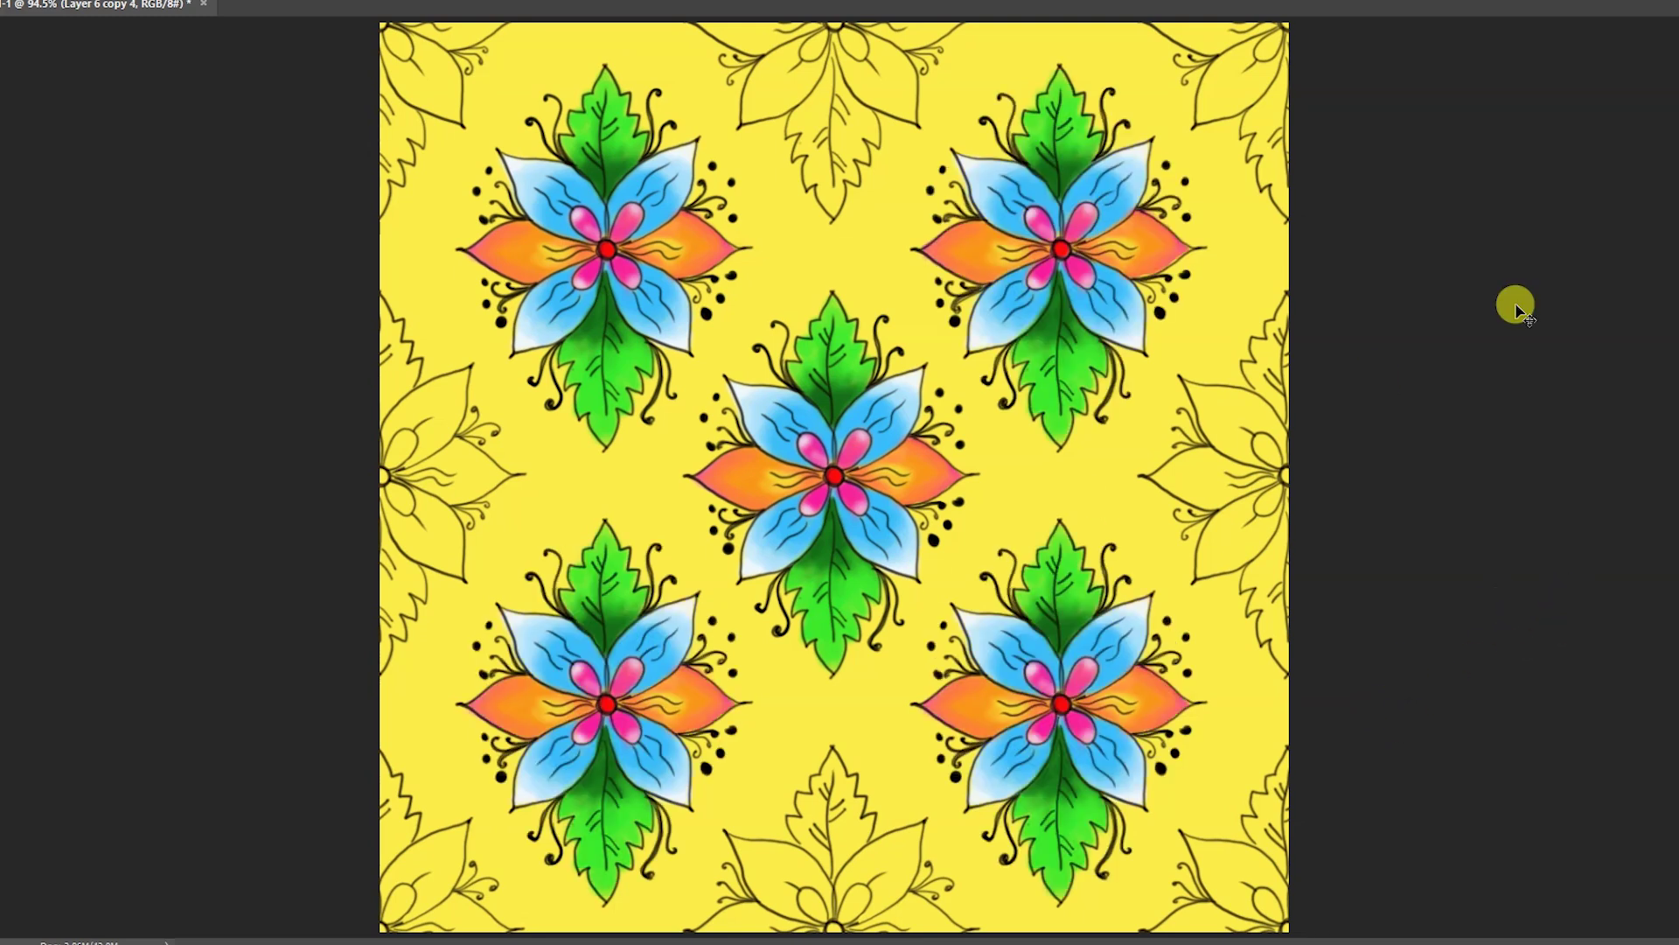